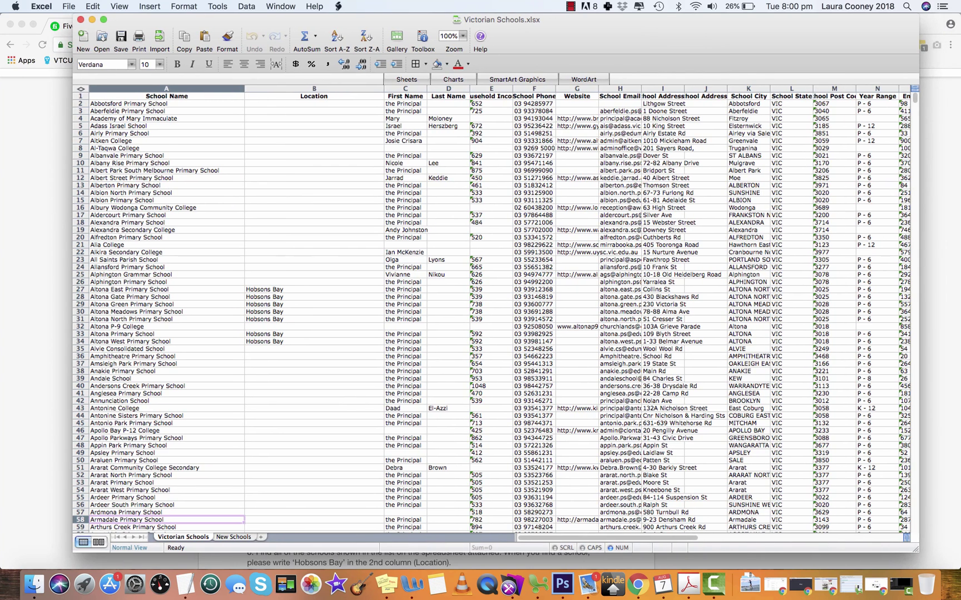
Step: Switch to Chrome, open the Australian Schools Directory link from the order requirements, and narrow the map to Victoria, Melbourne, Central Suburbs
{"action": "key", "text": "super+Tab"}
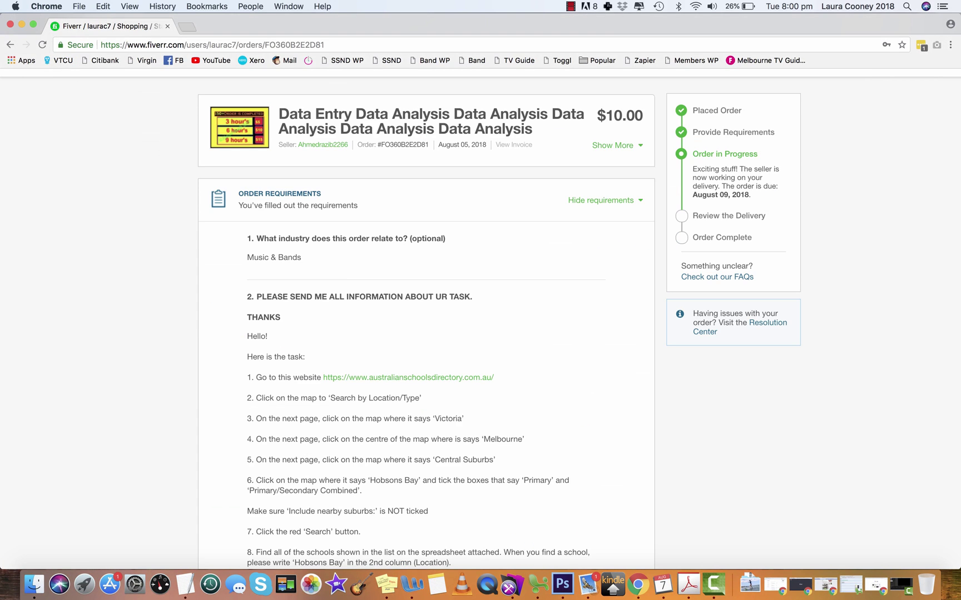
{"action": "left_click", "coordinate": [408, 378]}
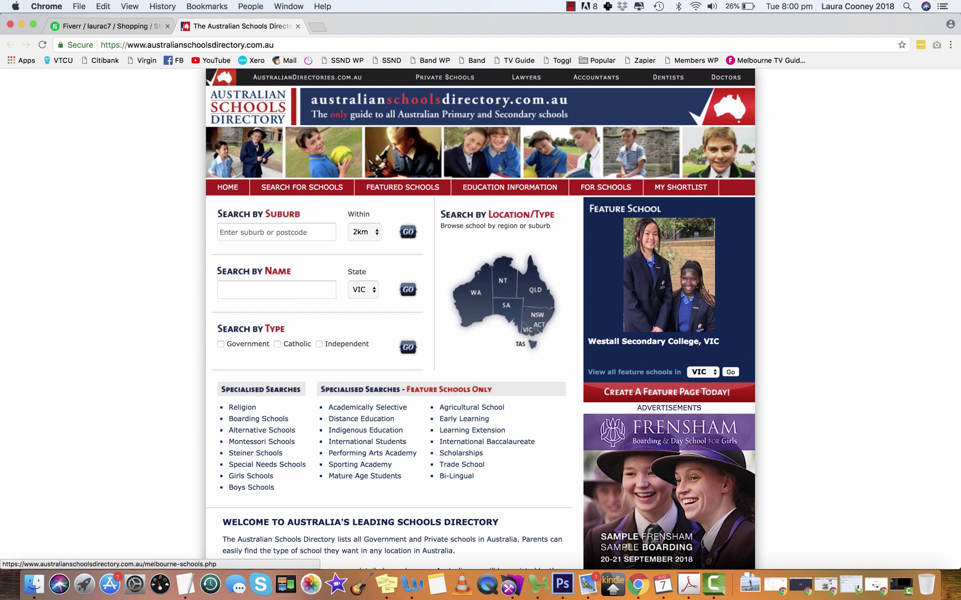
{"action": "left_click", "coordinate": [531, 329]}
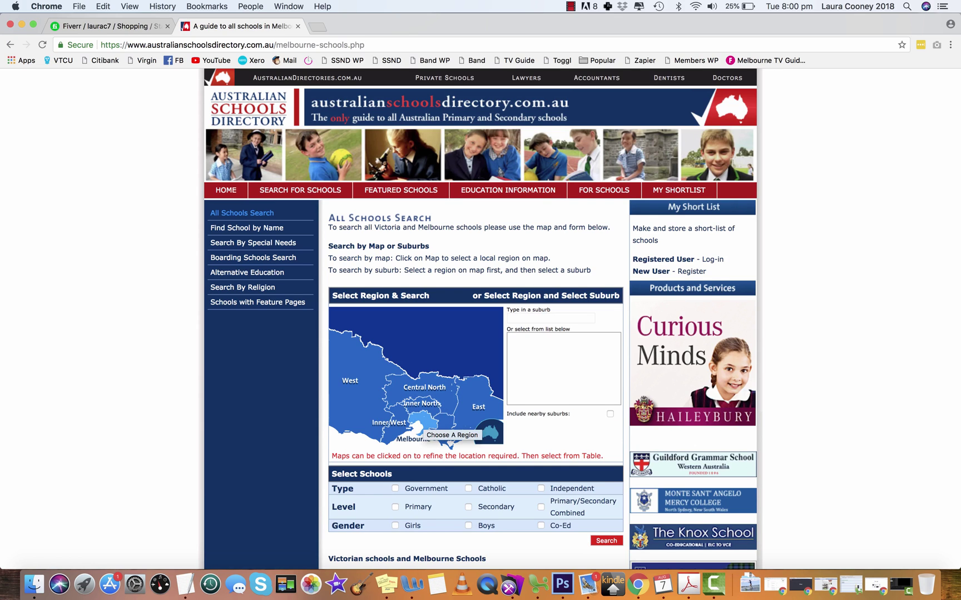
{"action": "left_click", "coordinate": [421, 429]}
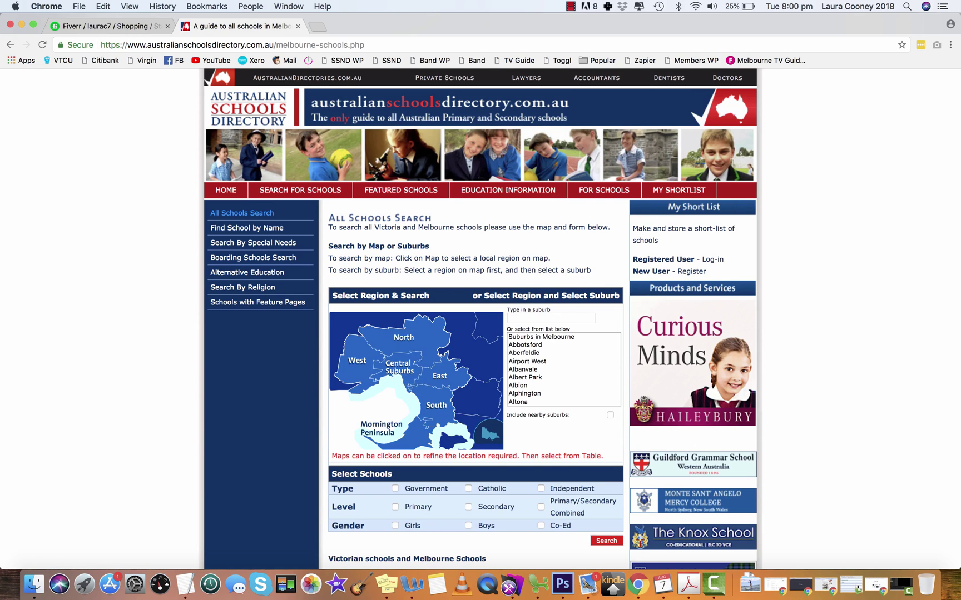
{"action": "left_click", "coordinate": [399, 366]}
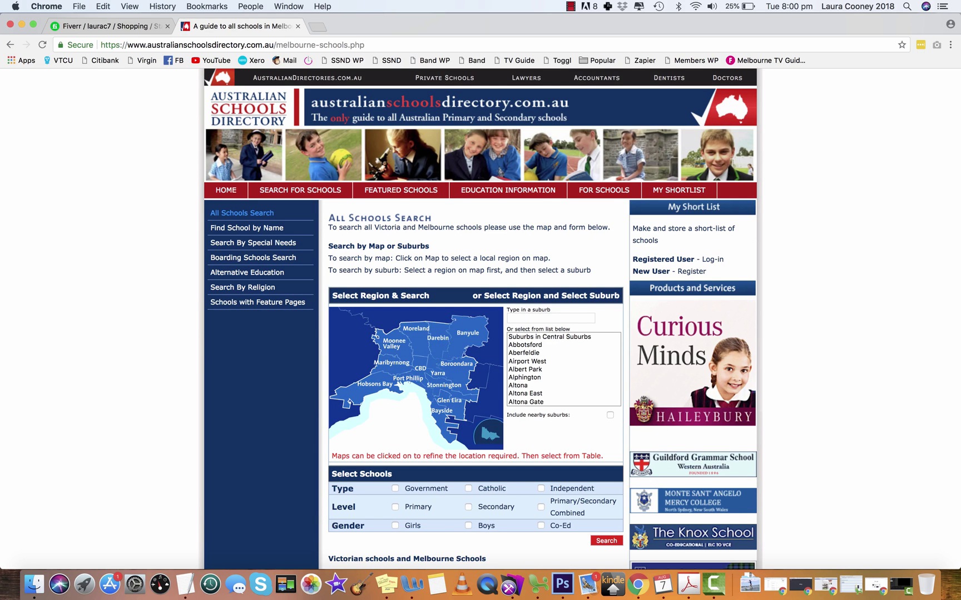
Step: Search all suburbs in Hobsons Bay for Primary and Primary/Secondary Combined schools and browse the results
{"action": "left_click", "coordinate": [356, 396]}
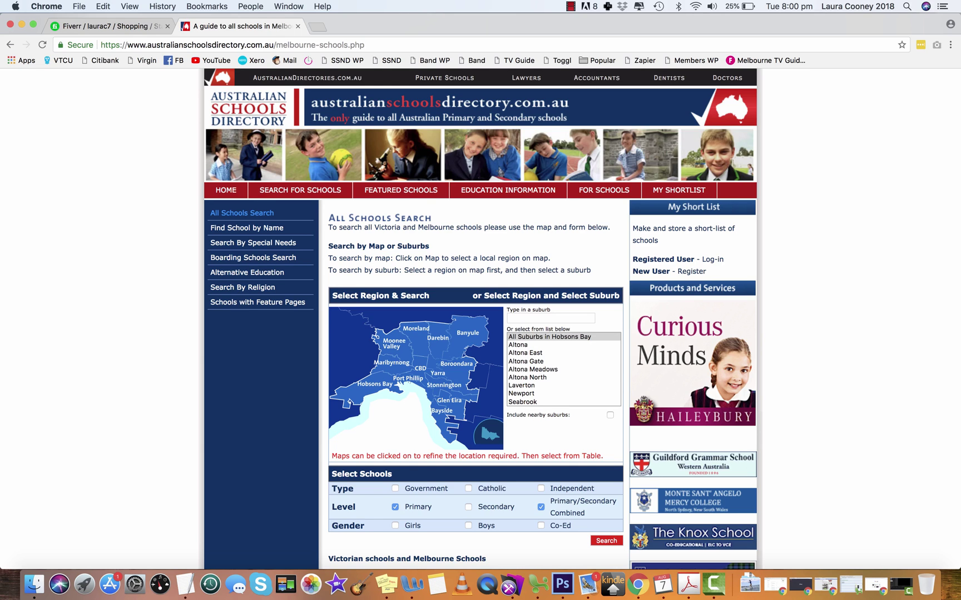
{"action": "left_click", "coordinate": [607, 541]}
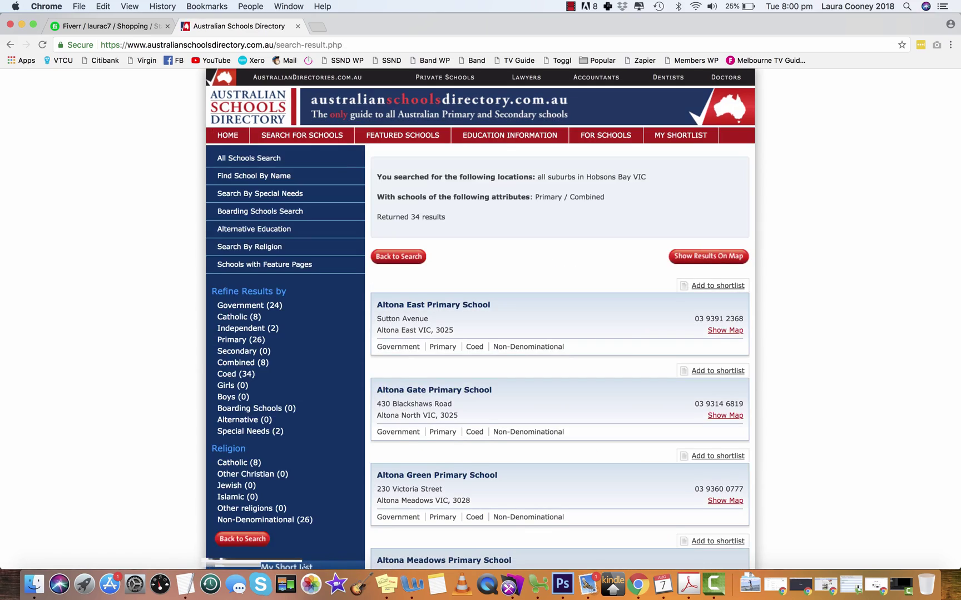
{"action": "scroll", "coordinate": [478, 317], "scroll_direction": "down", "scroll_amount": 20}
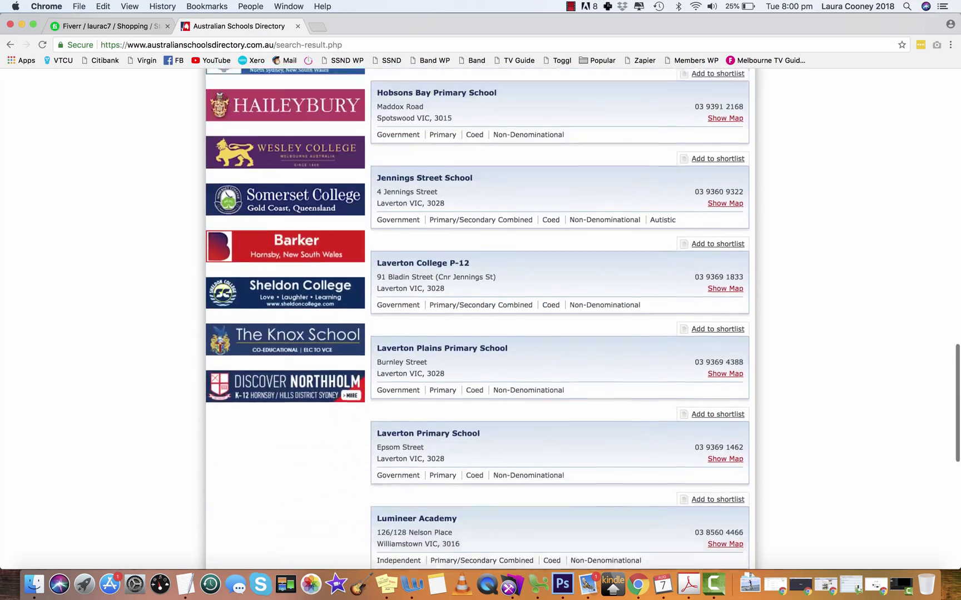
{"action": "scroll", "coordinate": [479, 317], "scroll_direction": "down", "scroll_amount": 5}
{"action": "scroll", "coordinate": [478, 317], "scroll_direction": "up", "scroll_amount": 20}
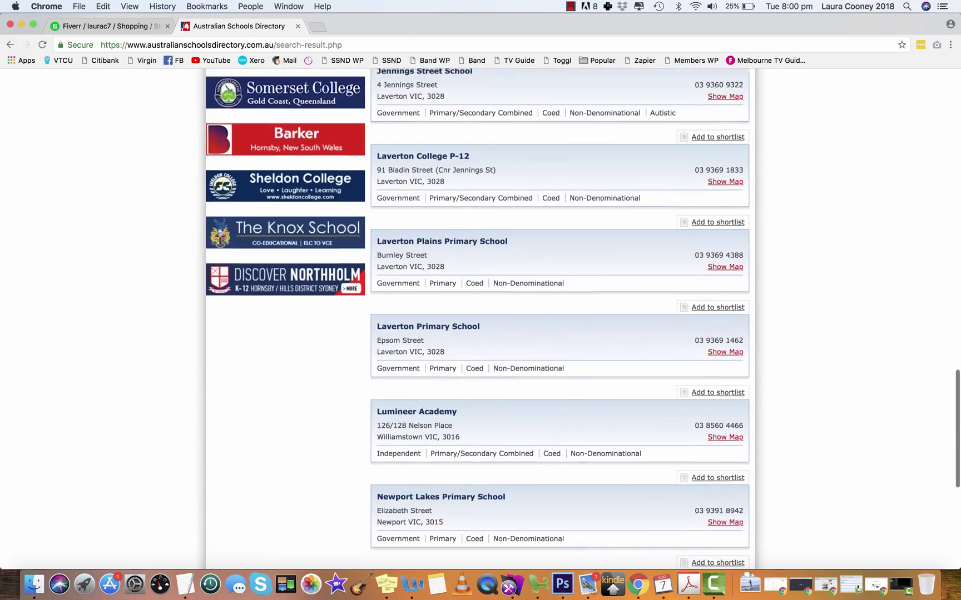
{"action": "scroll", "coordinate": [433, 318], "scroll_direction": "down", "scroll_amount": 1}
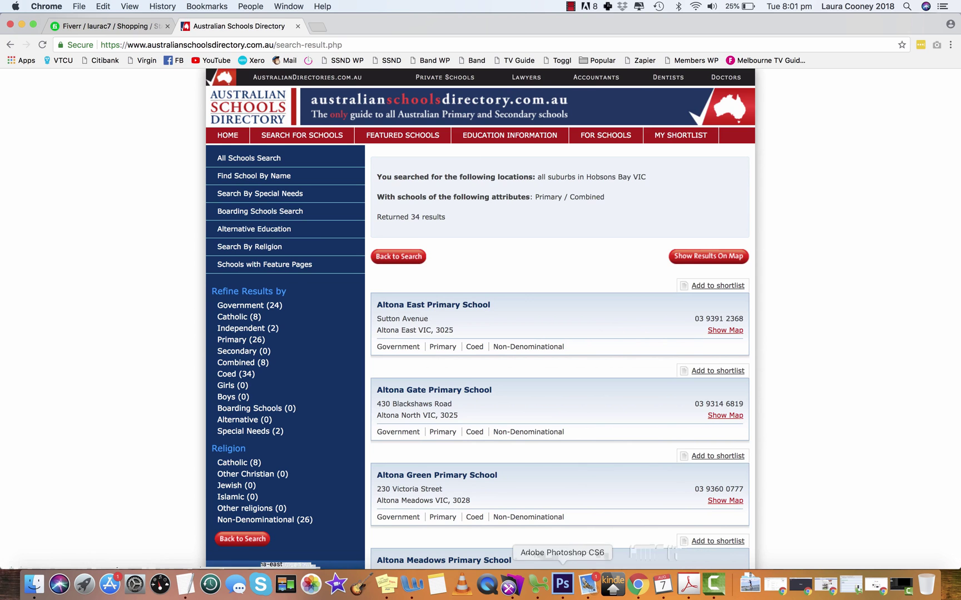
Step: Switch to the Victorian Schools spreadsheet in Excel and locate Altona East Primary School and its Location cell
{"action": "left_click", "coordinate": [538, 583]}
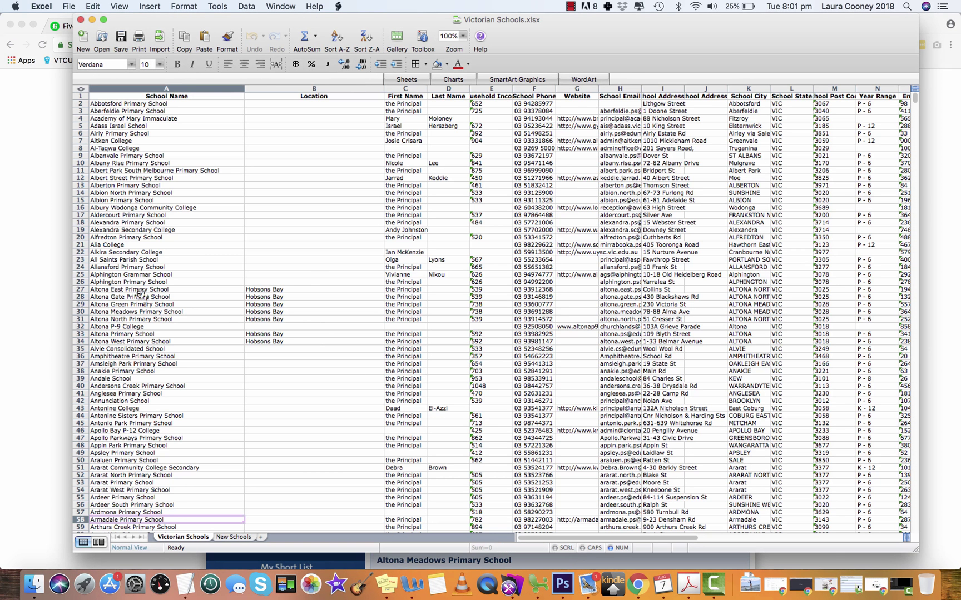
{"action": "left_click", "coordinate": [140, 289]}
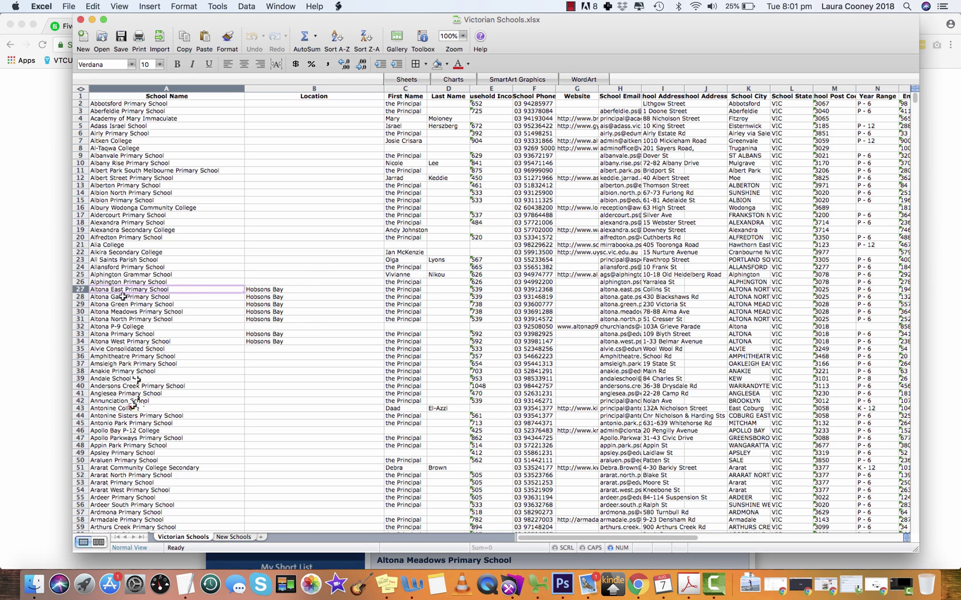
{"action": "left_click", "coordinate": [276, 291]}
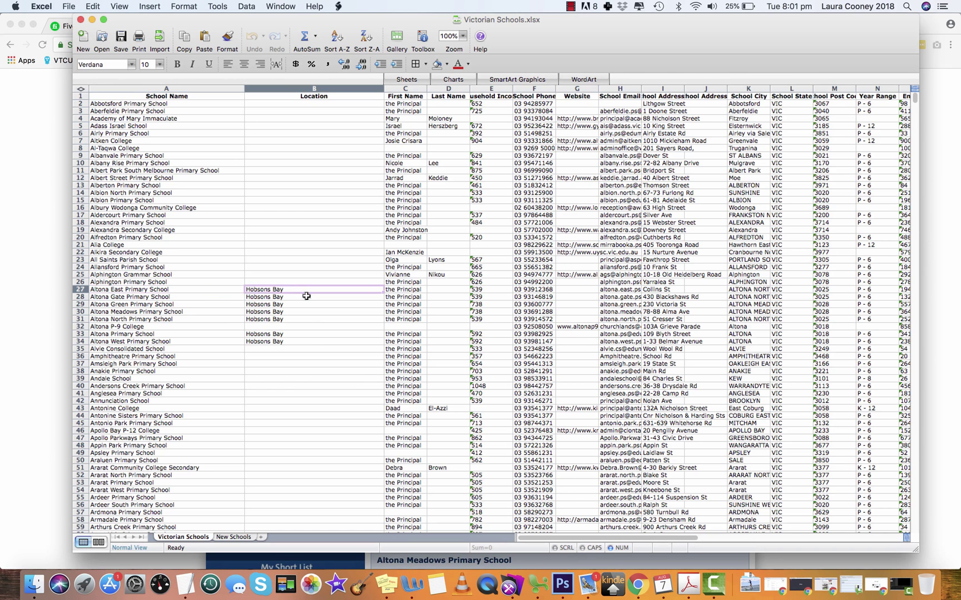
Step: Compare the Altona schools in Chrome's directory results with their Location entries in Excel, moving down the spreadsheet rows one school at a time
{"action": "key", "text": "super+Tab"}
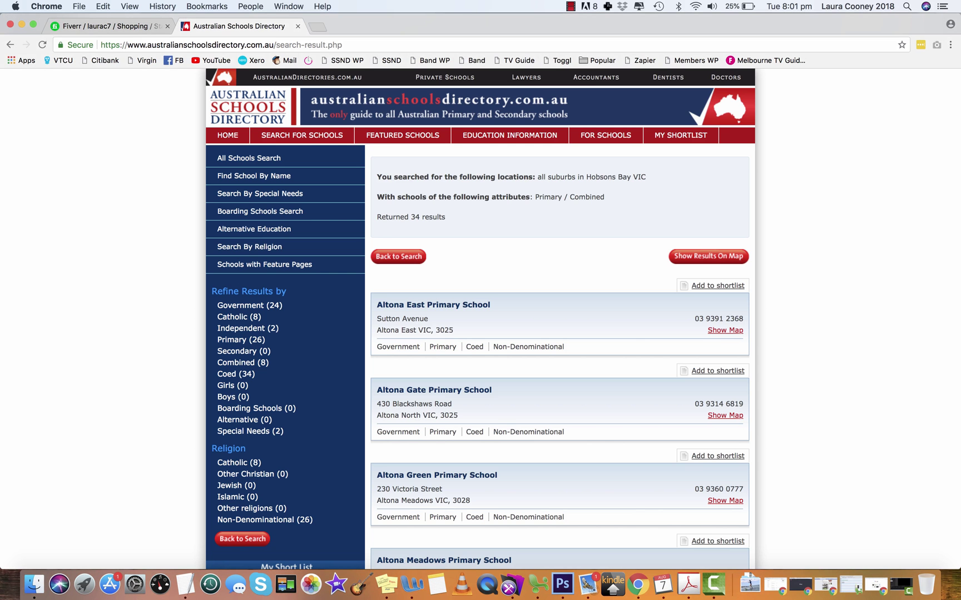
{"action": "scroll", "coordinate": [560, 319], "scroll_direction": "down", "scroll_amount": 10}
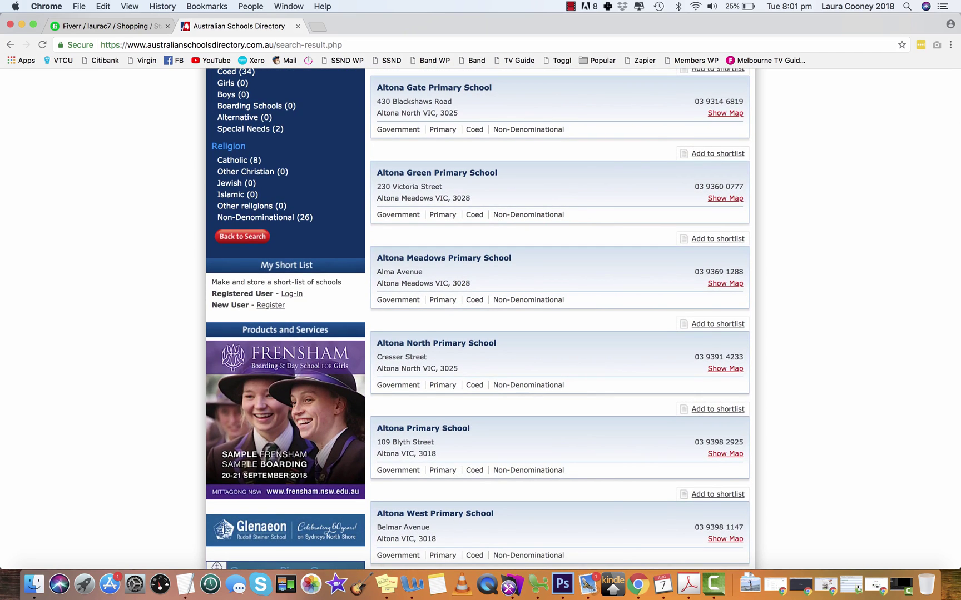
{"action": "right_click", "coordinate": [537, 584]}
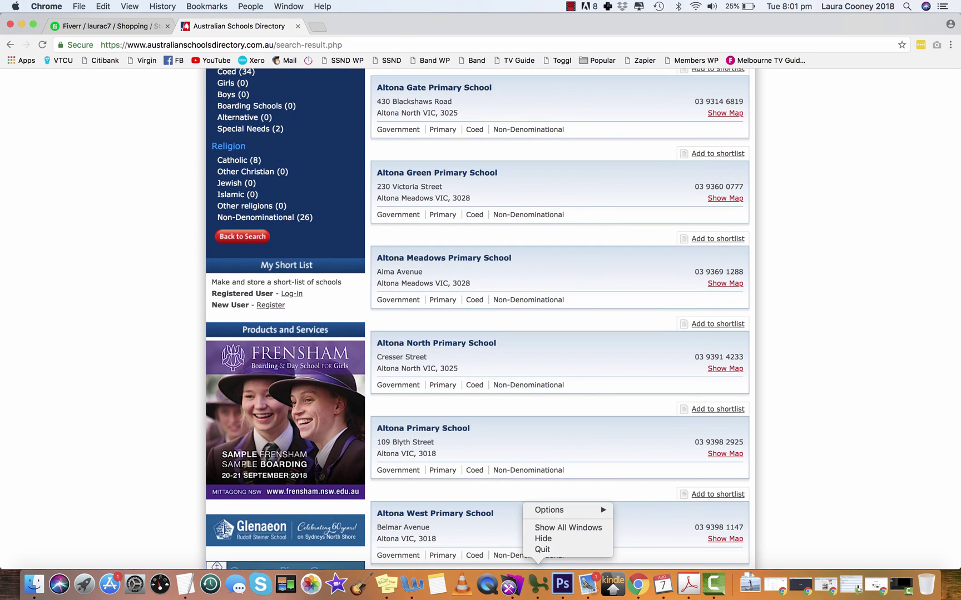
{"action": "right_click", "coordinate": [539, 562]}
{"action": "right_click", "coordinate": [537, 583]}
{"action": "key", "text": "Escape"}
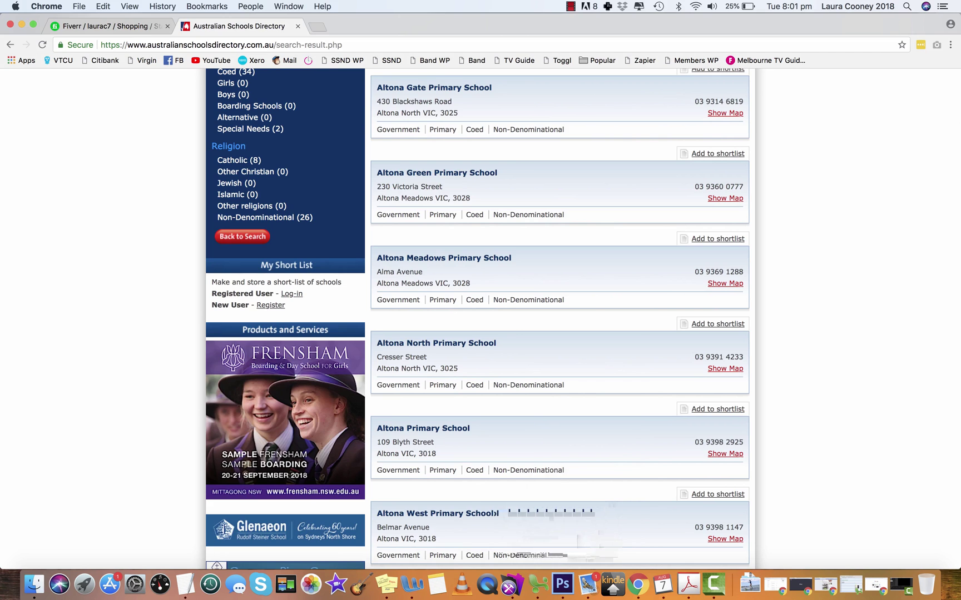
{"action": "left_click", "coordinate": [537, 583]}
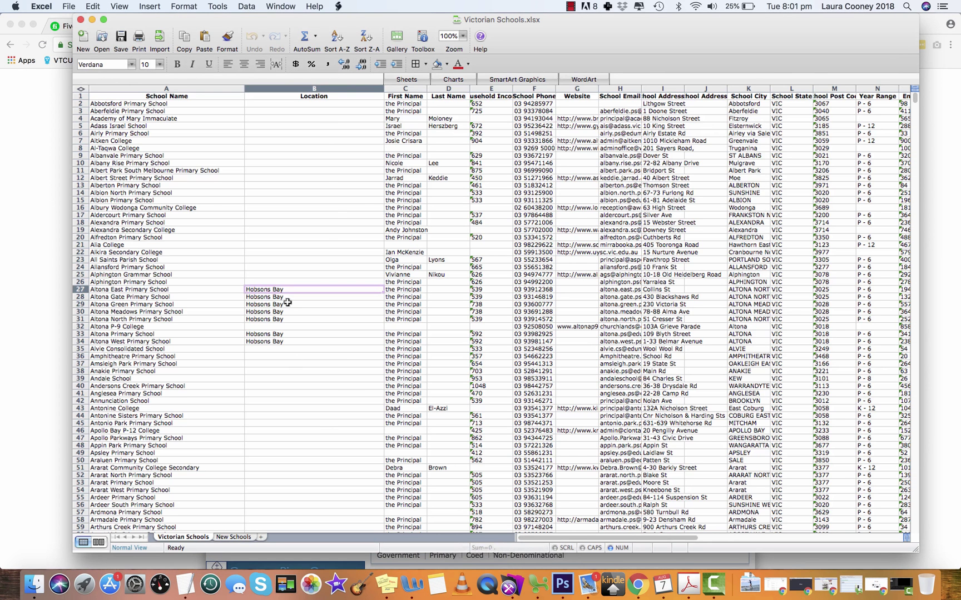
{"action": "key", "text": "super+Tab"}
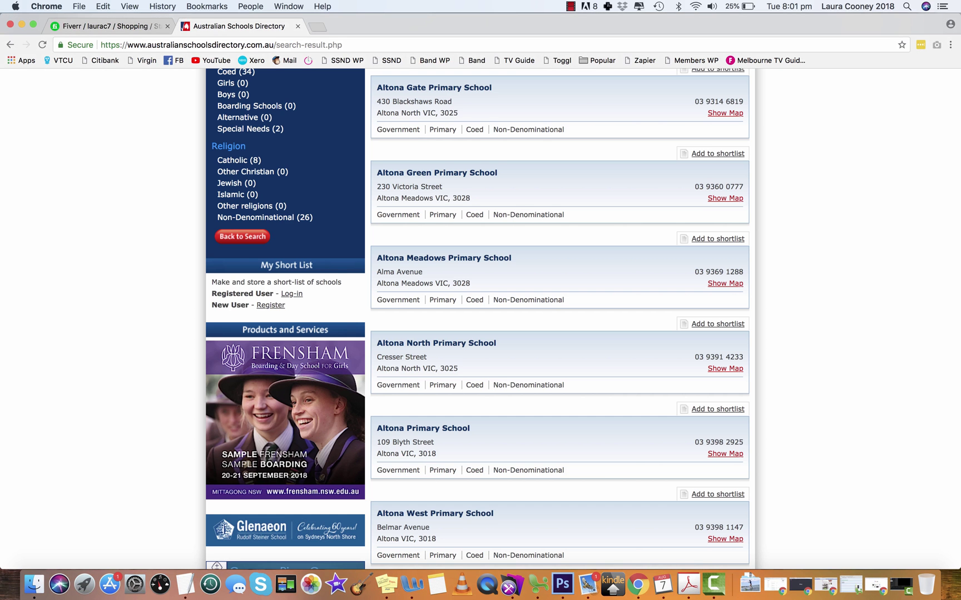
{"action": "scroll", "coordinate": [556, 317], "scroll_direction": "down", "scroll_amount": 3}
{"action": "left_click", "coordinate": [537, 583]}
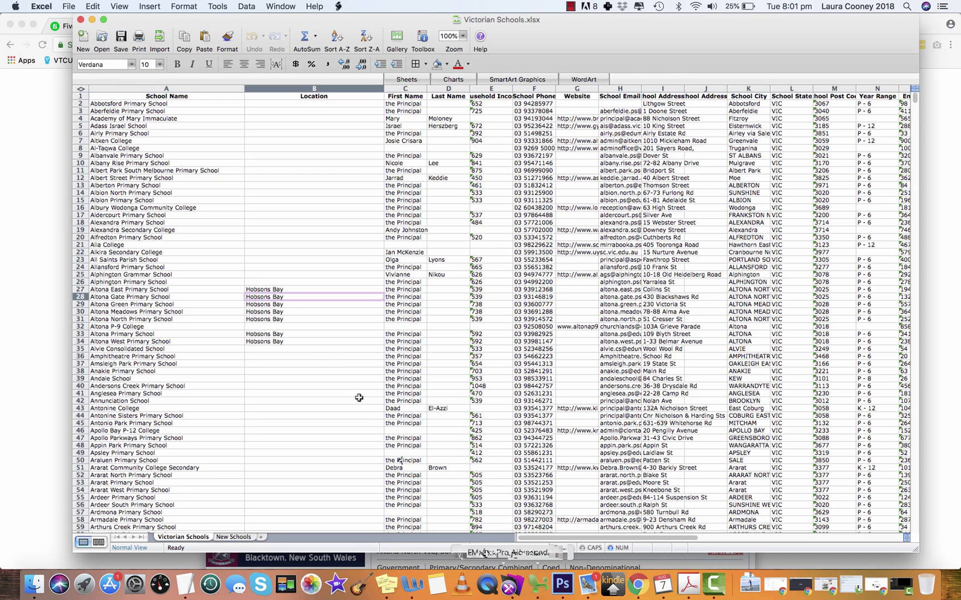
{"action": "key", "text": "Down"}
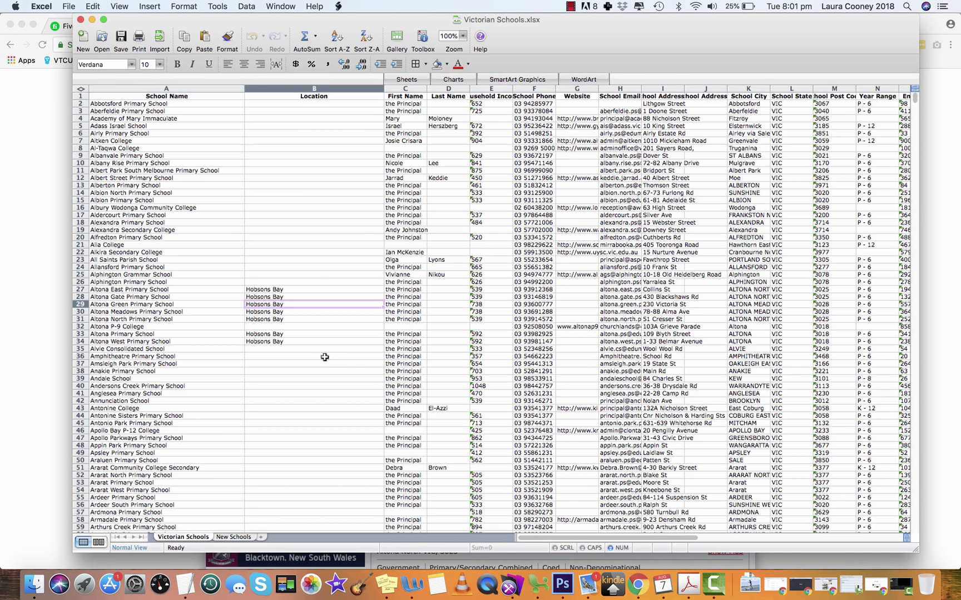
Step: Review the remaining Hobsons Bay results in Chrome, then list Primary and Combined schools for all Central Suburbs and compare them with the spreadsheet
{"action": "key", "text": "super+Tab"}
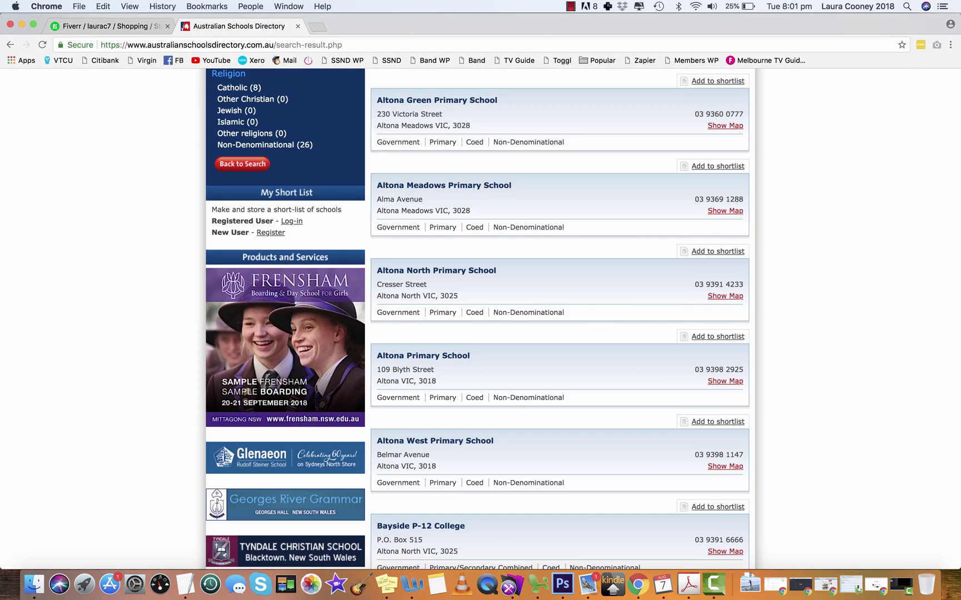
{"action": "scroll", "coordinate": [556, 317], "scroll_direction": "down", "scroll_amount": 20}
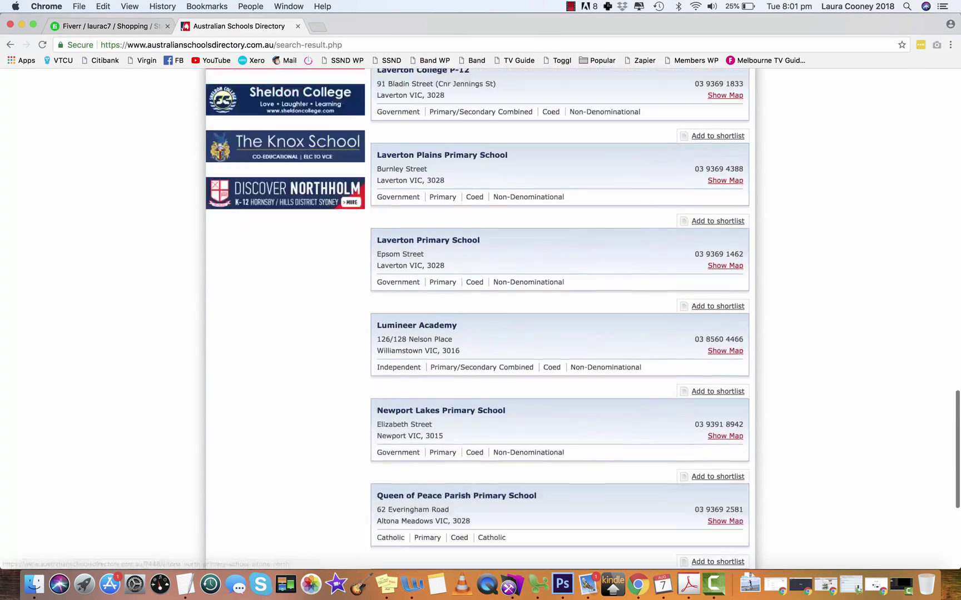
{"action": "scroll", "coordinate": [606, 406], "scroll_direction": "down", "scroll_amount": 5}
{"action": "left_click", "coordinate": [605, 407]}
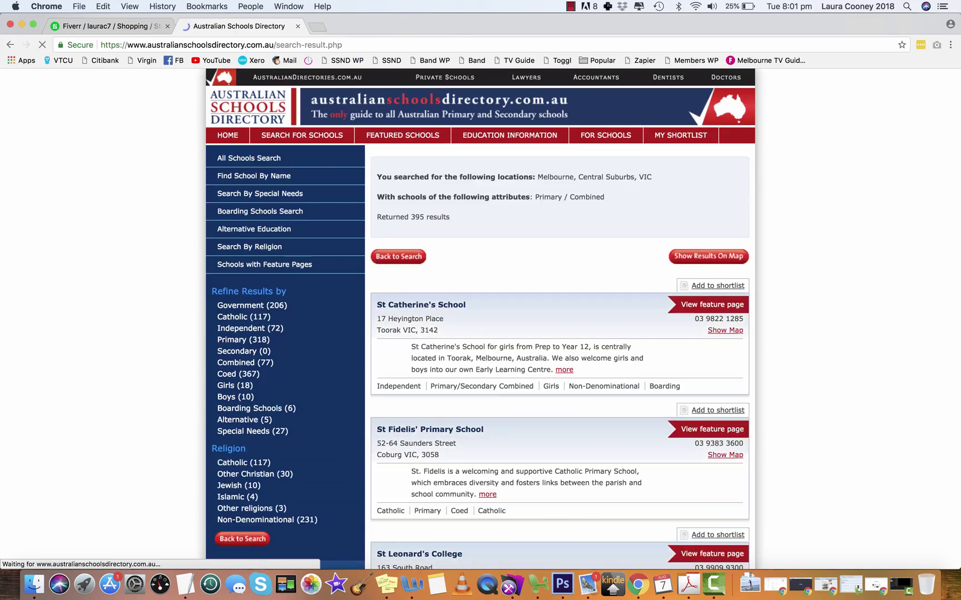
{"action": "scroll", "coordinate": [478, 317], "scroll_direction": "down", "scroll_amount": 15}
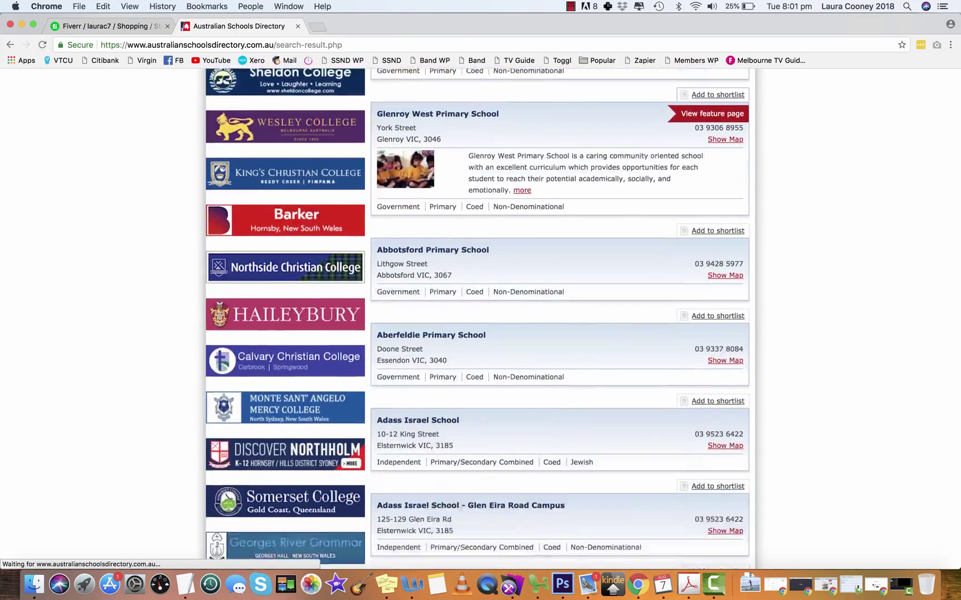
{"action": "scroll", "coordinate": [556, 317], "scroll_direction": "down", "scroll_amount": 2}
{"action": "left_click", "coordinate": [539, 584]}
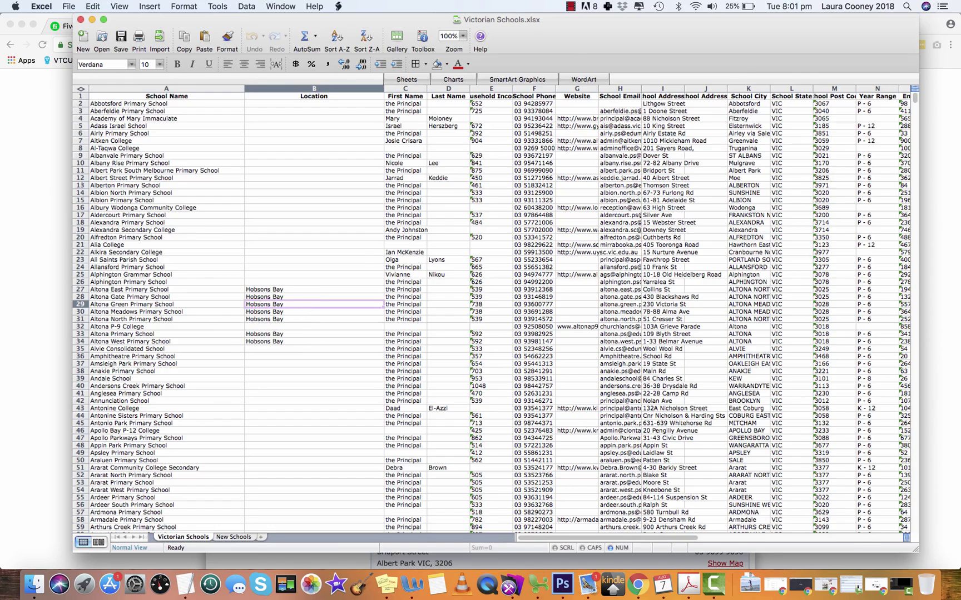
{"action": "key", "text": "super+Tab"}
{"action": "scroll", "coordinate": [260, 211], "scroll_direction": "up", "scroll_amount": 15}
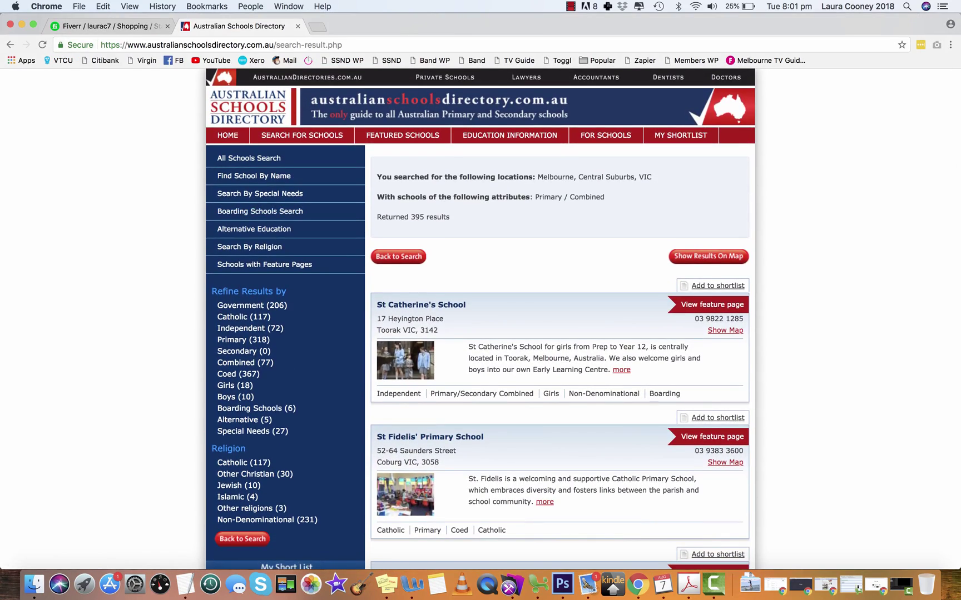
Step: Close the results page, reopen the directory from the order requirements, and narrow the map to Victoria, Melbourne, Central Suburbs
{"action": "left_click", "coordinate": [298, 26]}
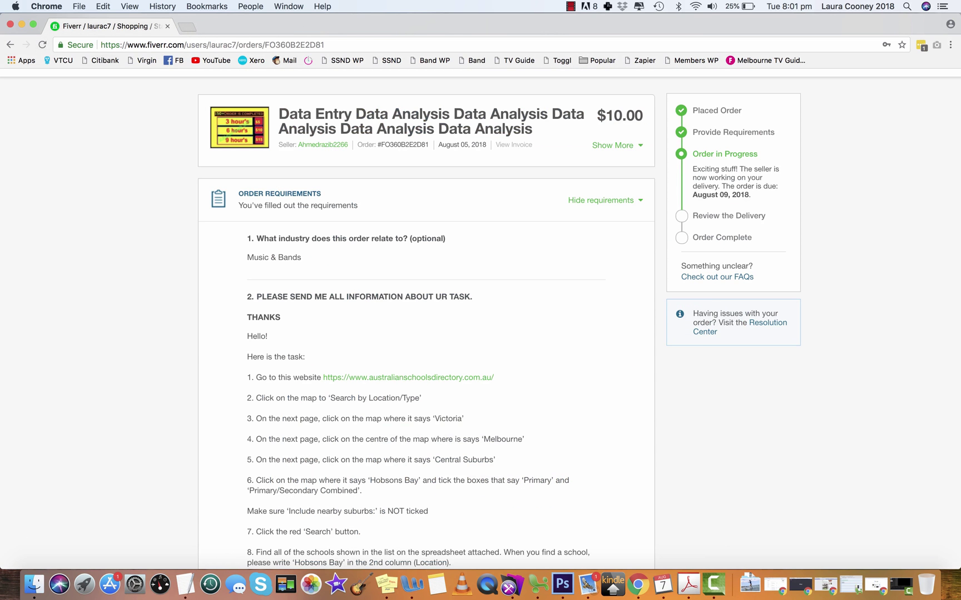
{"action": "left_click", "coordinate": [409, 377], "text": "super"}
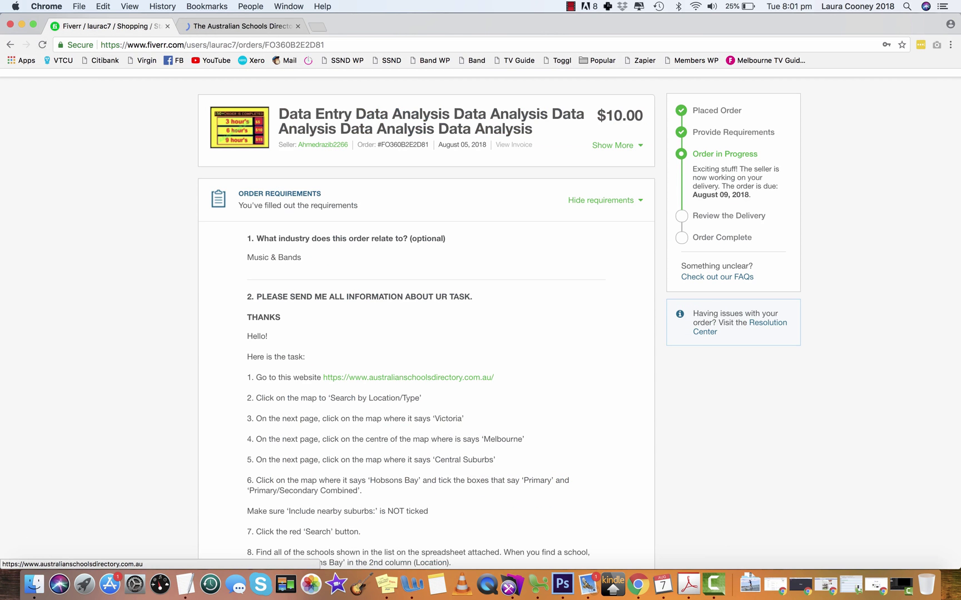
{"action": "key", "text": "ctrl+Tab"}
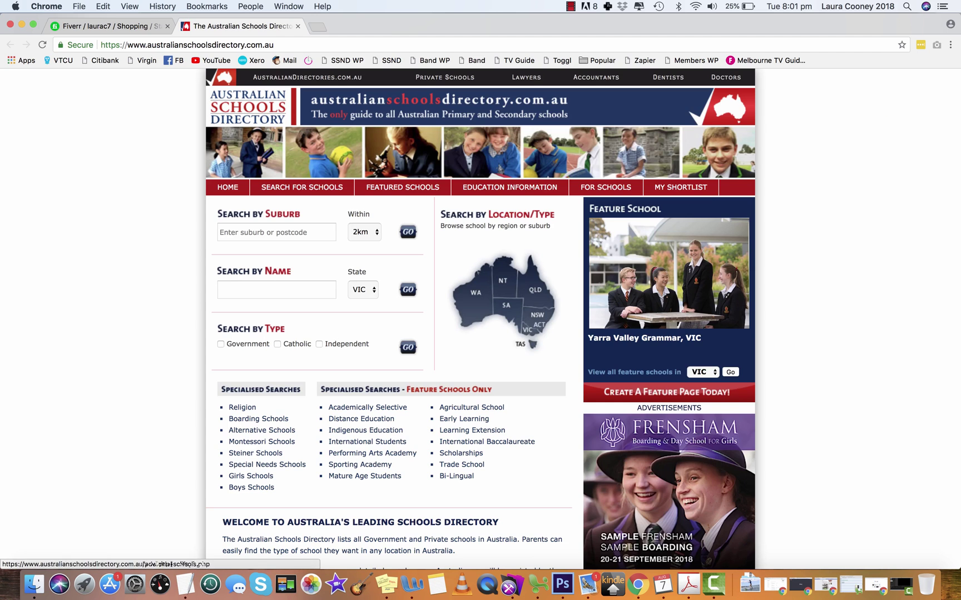
{"action": "left_click", "coordinate": [528, 329]}
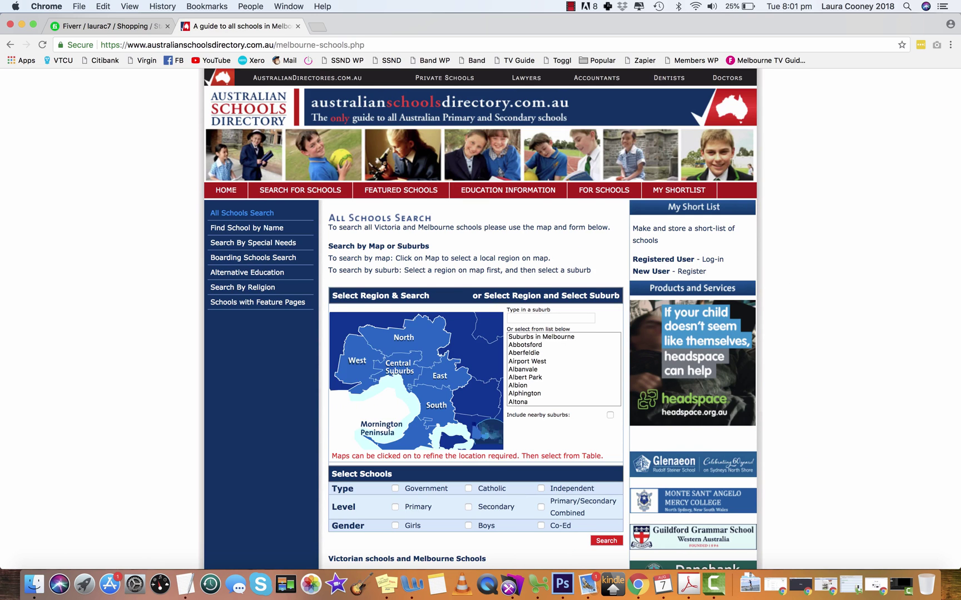
{"action": "left_click", "coordinate": [396, 366]}
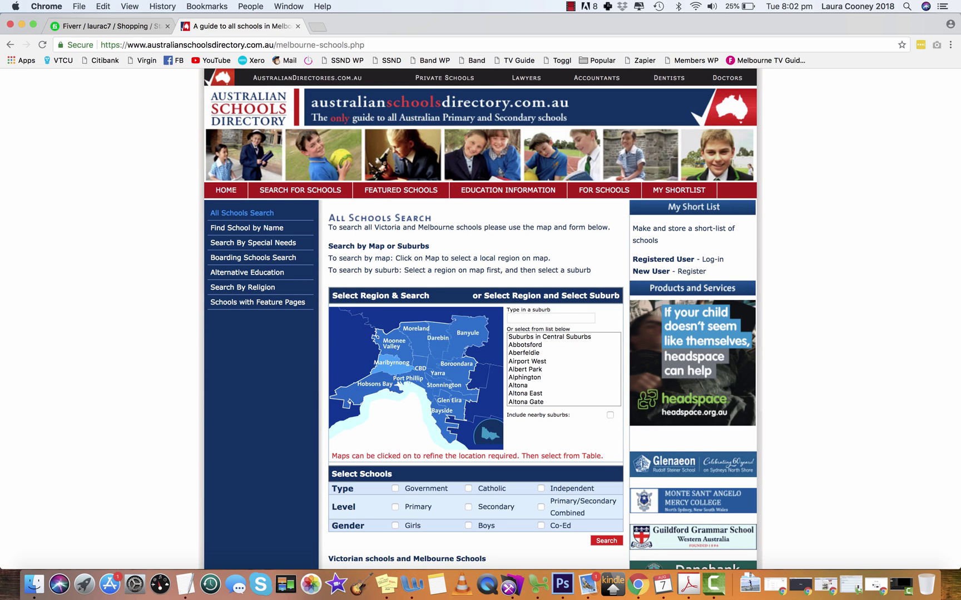
Step: Search all suburbs in Maribyrnong for Primary and Primary/Secondary Combined schools and browse the results
{"action": "left_click", "coordinate": [397, 366]}
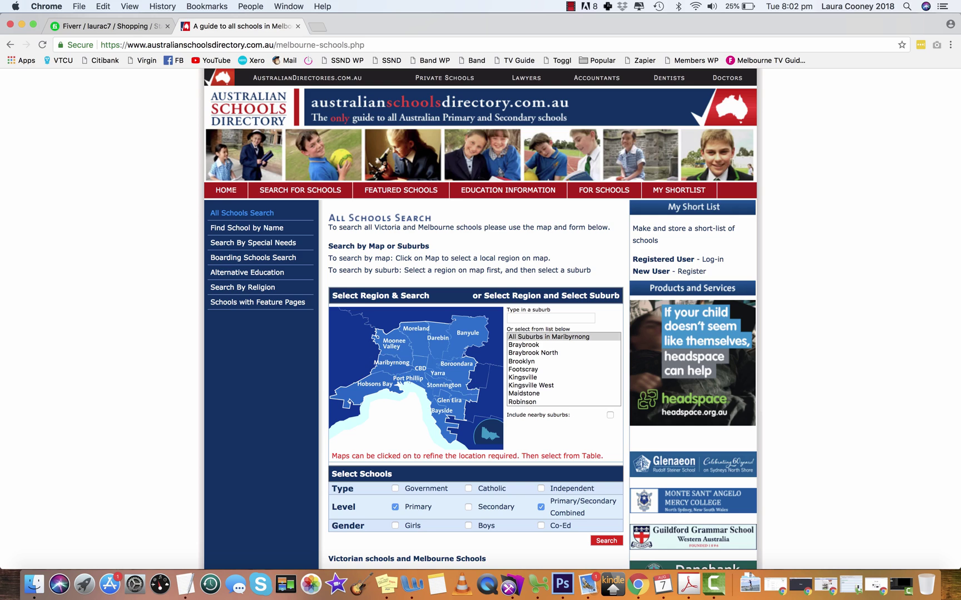
{"action": "left_click", "coordinate": [606, 541]}
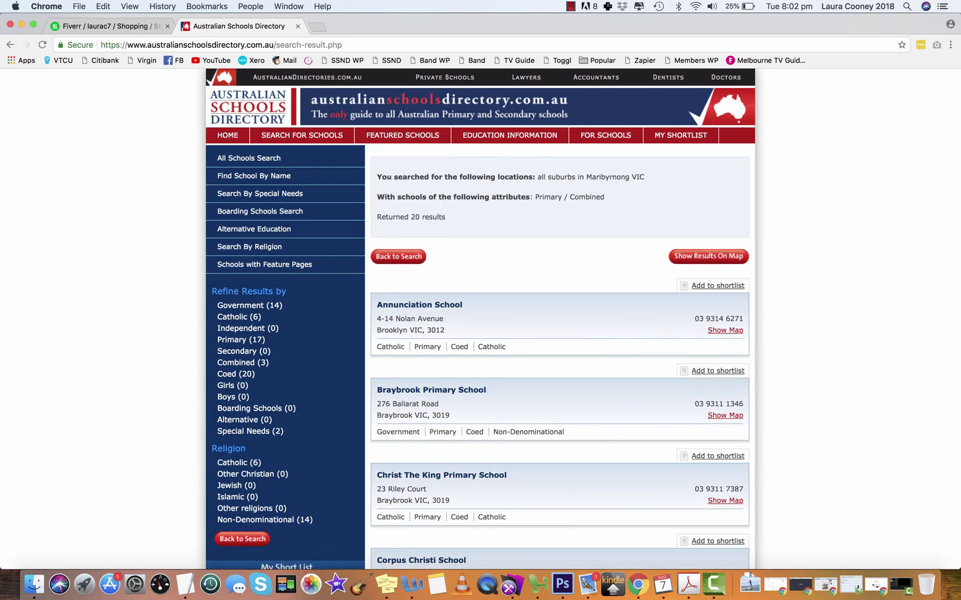
{"action": "scroll", "coordinate": [556, 333], "scroll_direction": "down", "scroll_amount": 6}
{"action": "scroll", "coordinate": [556, 334], "scroll_direction": "up", "scroll_amount": 6}
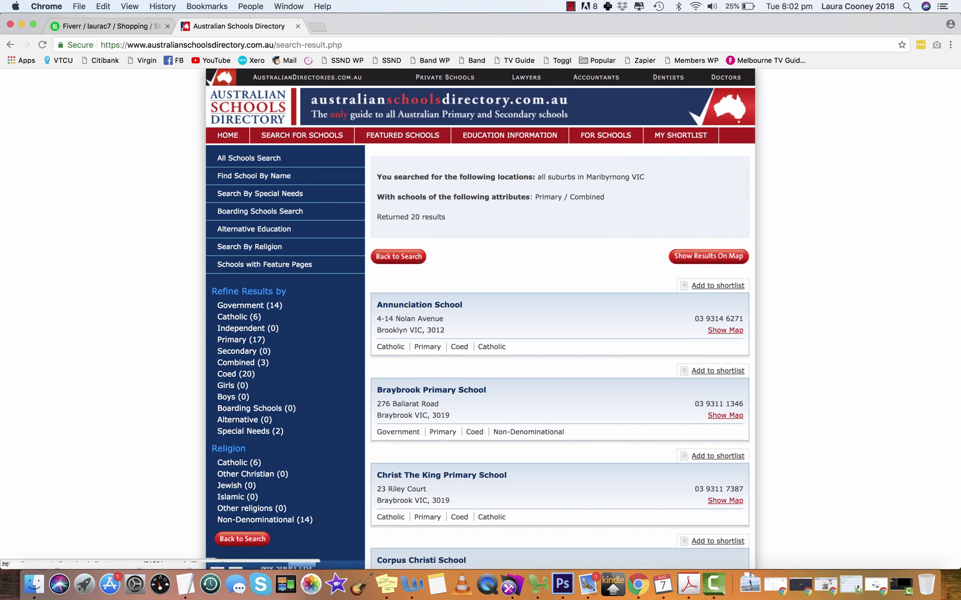
Step: Switch to Excel and enter Maribrynong as the Location for Annunciation School in the Victorian Schools sheet
{"action": "left_click", "coordinate": [588, 583]}
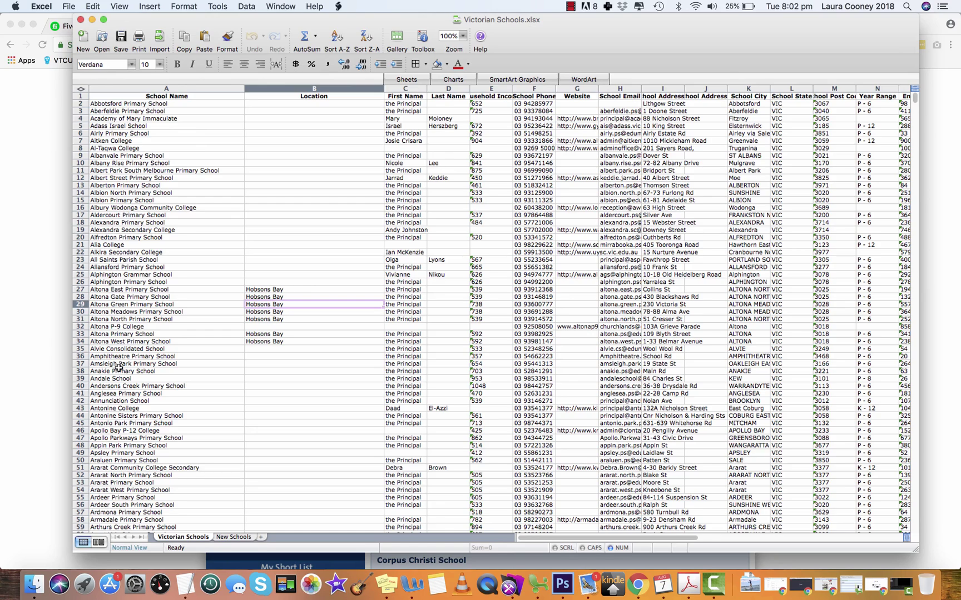
{"action": "scroll", "coordinate": [116, 439], "scroll_direction": "down", "scroll_amount": 3}
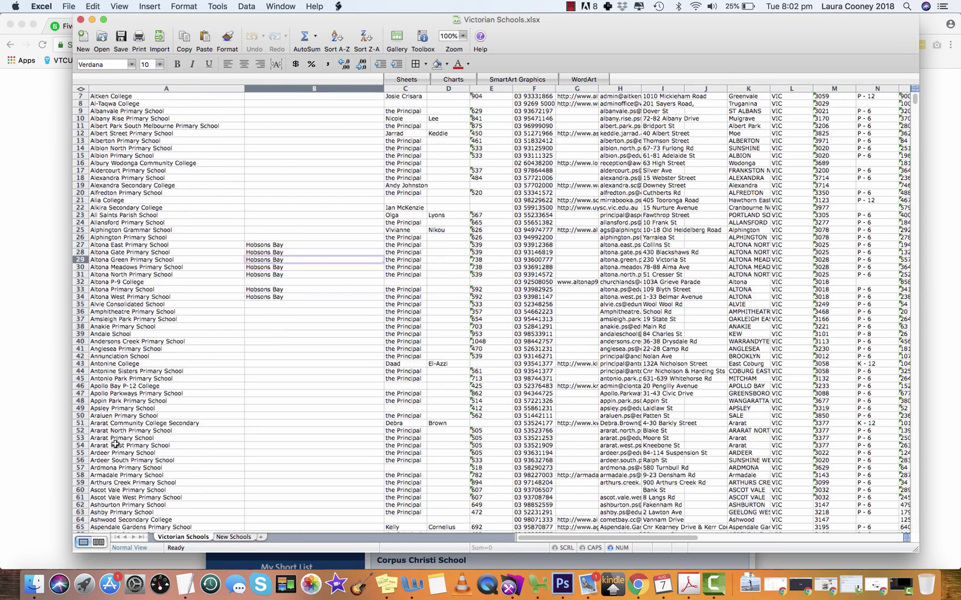
{"action": "scroll", "coordinate": [115, 444], "scroll_direction": "down", "scroll_amount": 5}
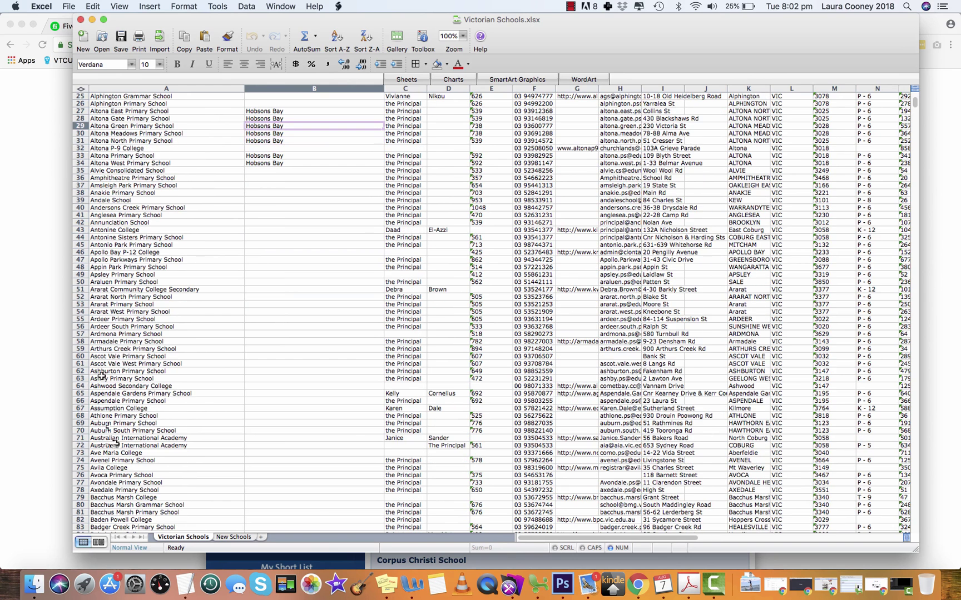
{"action": "left_click", "coordinate": [101, 222]}
{"action": "key", "text": "Tab"}
{"action": "type", "text": "Ma"}
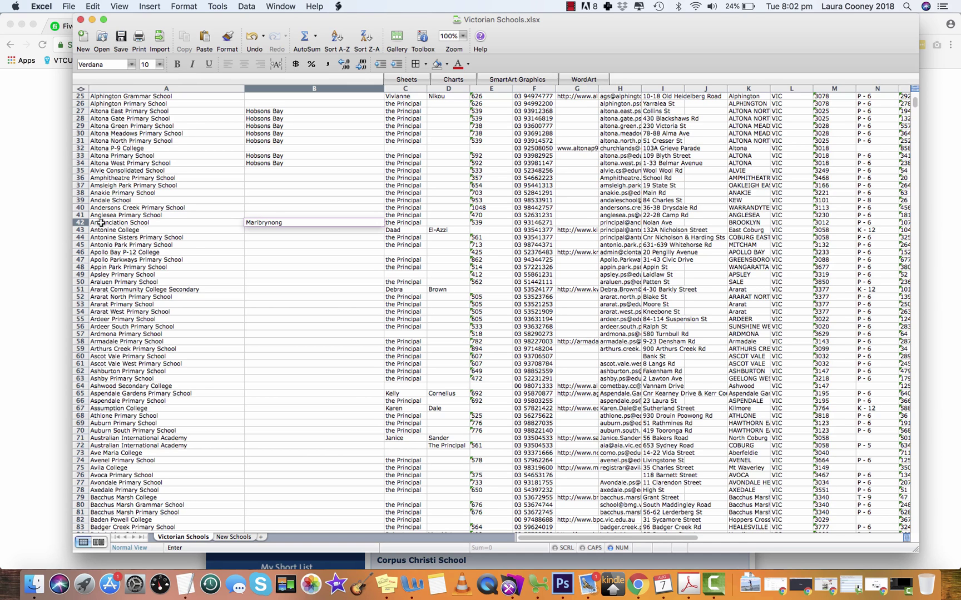
{"action": "key", "text": "Return"}
{"action": "left_click", "coordinate": [283, 224]}
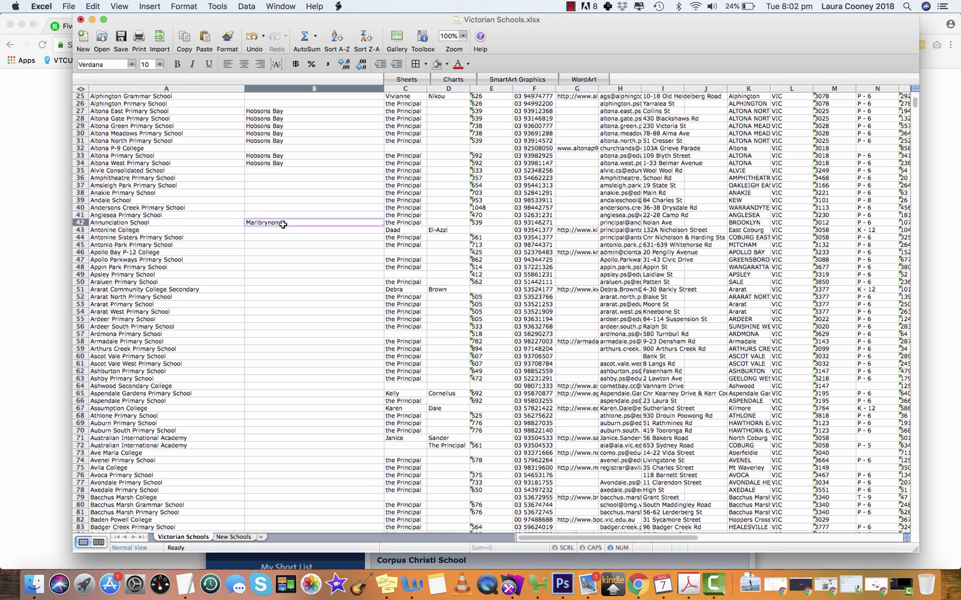
Step: Return to Chrome and review the full list of Maribyrnong school results
{"action": "key", "text": "super+Tab"}
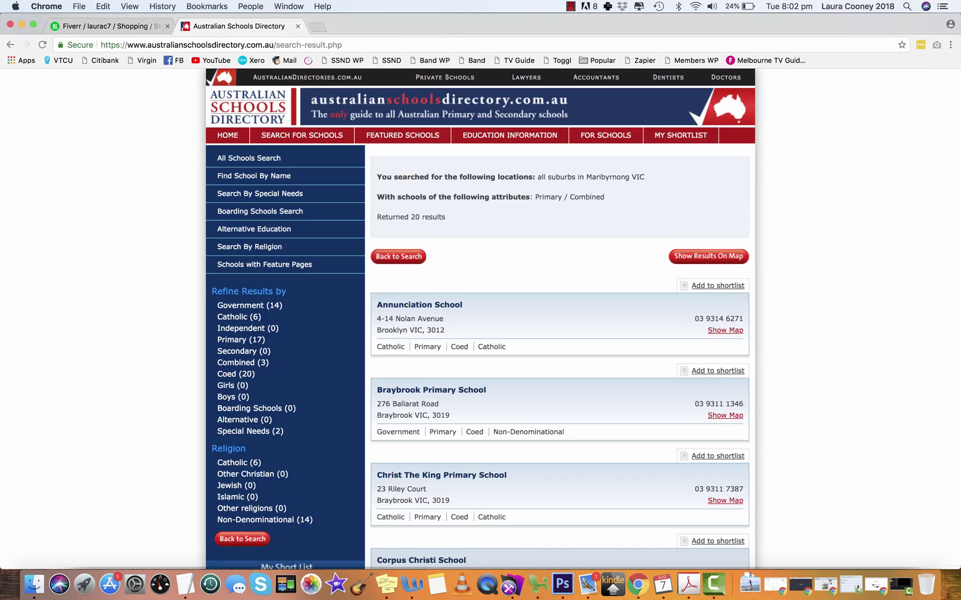
{"action": "scroll", "coordinate": [479, 318], "scroll_direction": "down", "scroll_amount": 10}
{"action": "scroll", "coordinate": [479, 319], "scroll_direction": "down", "scroll_amount": 10}
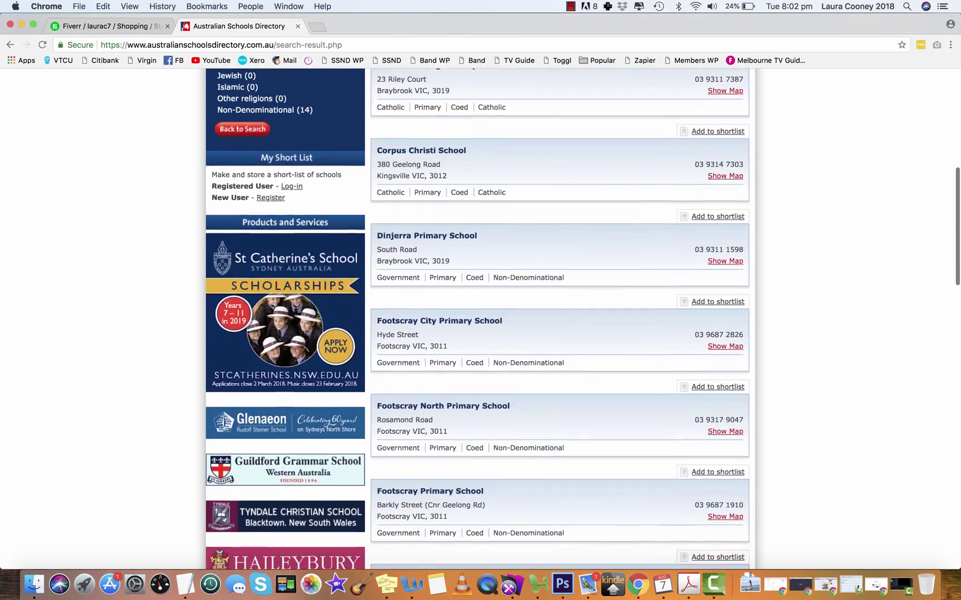
{"action": "scroll", "coordinate": [479, 318], "scroll_direction": "down", "scroll_amount": 10}
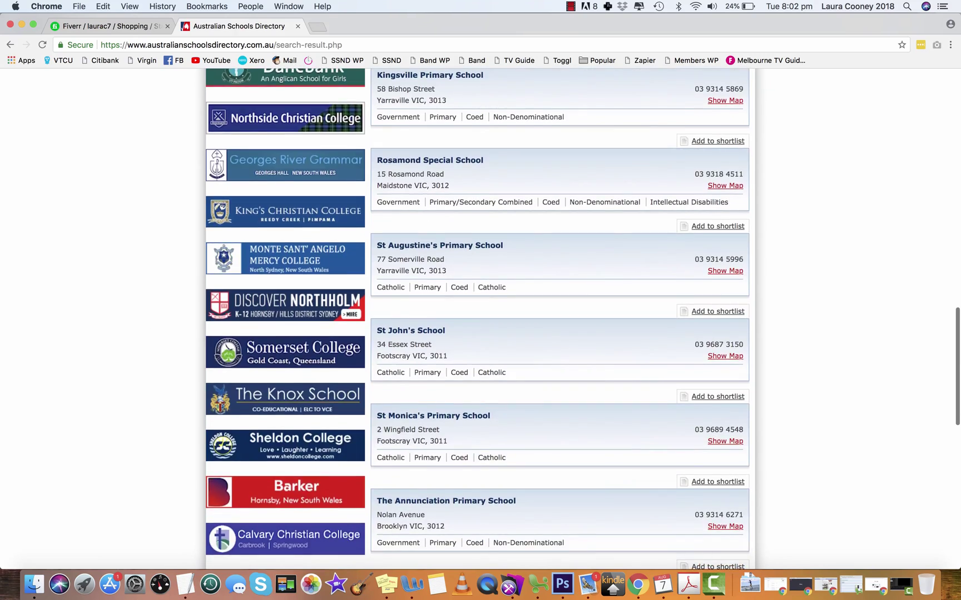
{"action": "scroll", "coordinate": [479, 318], "scroll_direction": "up", "scroll_amount": 20}
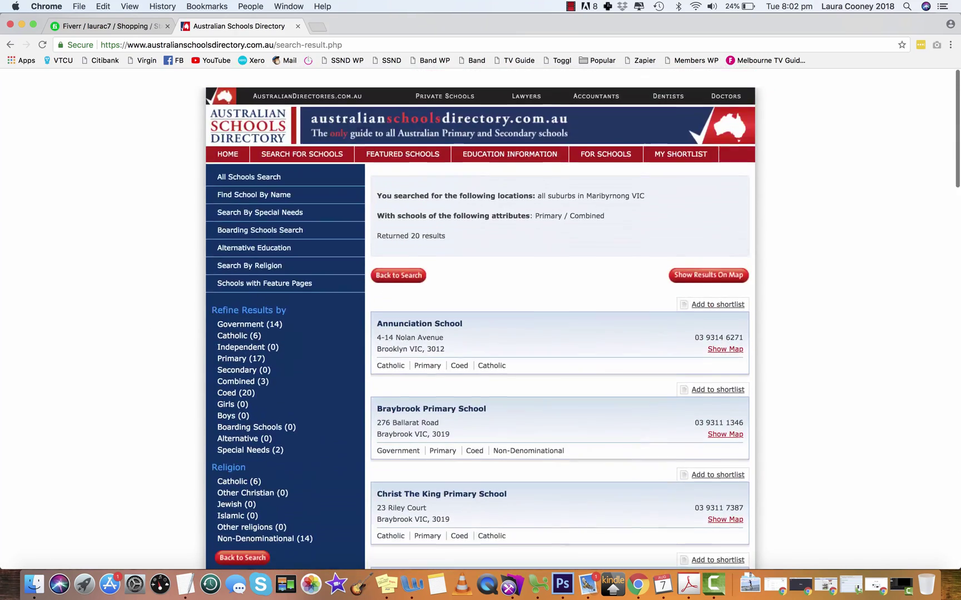
Step: Open the schools directory link from the Fiverr order requirements in two new tabs and show the first one
{"action": "left_click", "coordinate": [109, 26]}
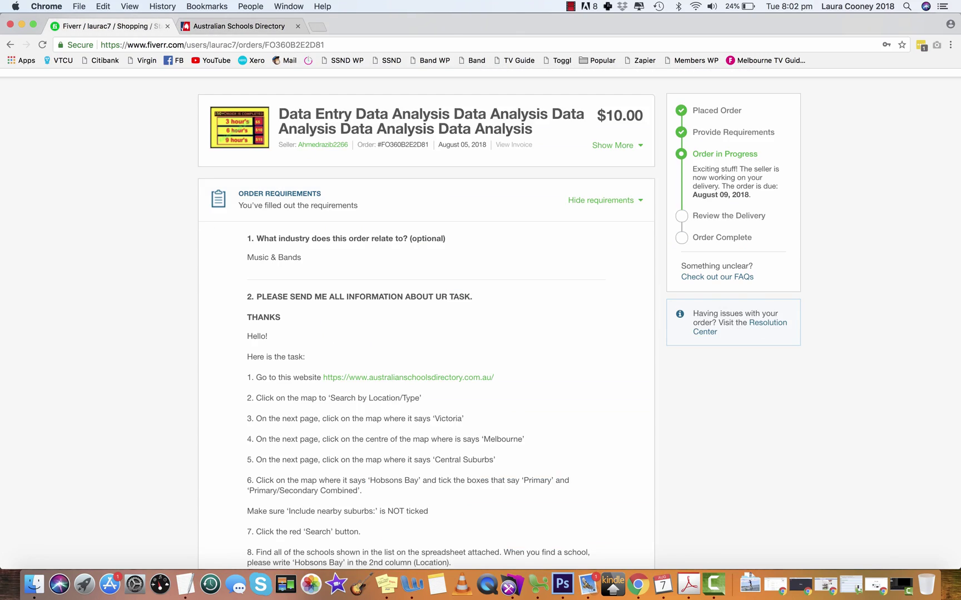
{"action": "left_click", "coordinate": [397, 377], "text": "super"}
{"action": "left_click", "coordinate": [397, 377], "text": "super"}
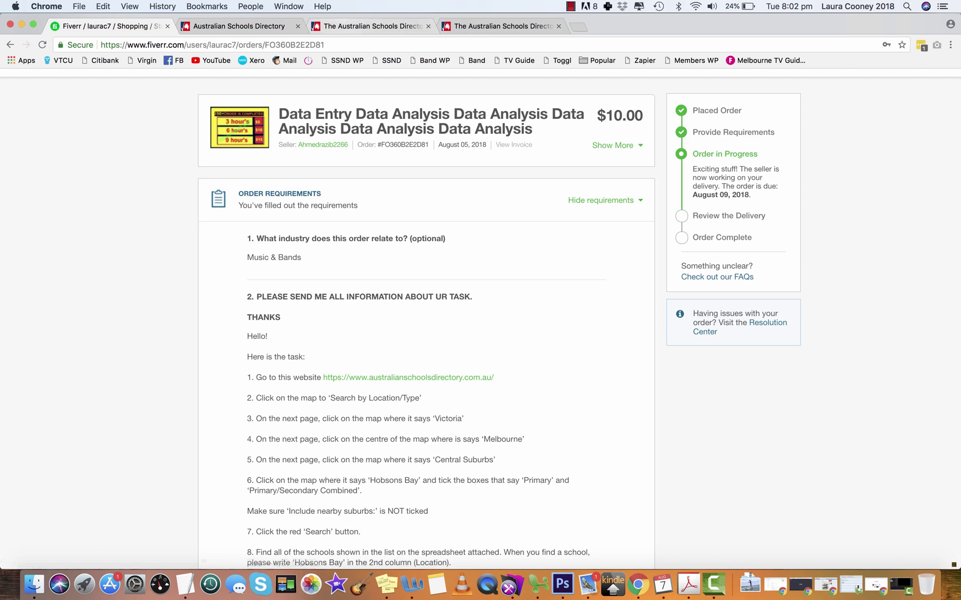
{"action": "left_click", "coordinate": [371, 26]}
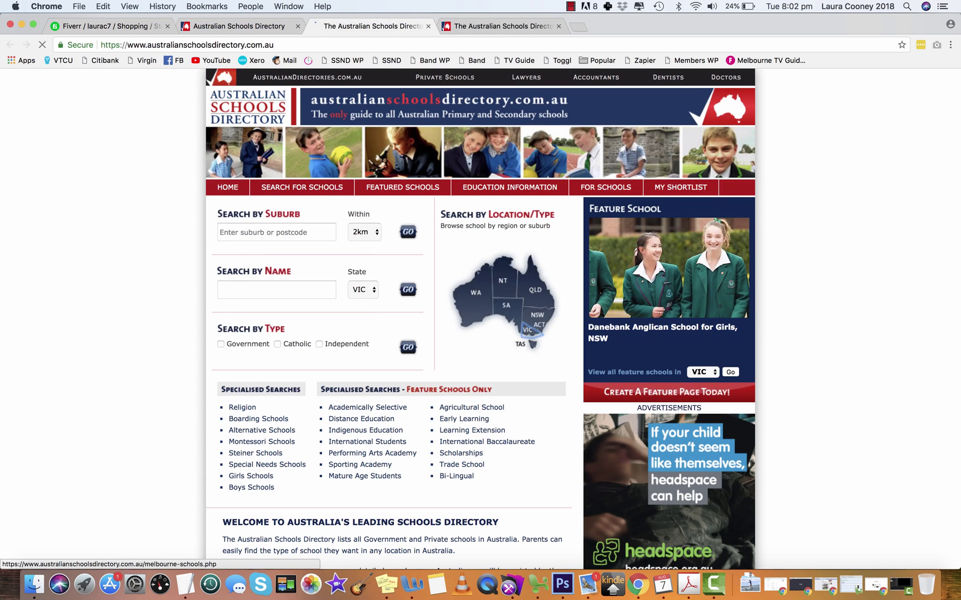
Step: Search all suburbs in Moonee Valley, within Melbourne's Central Suburbs, for Primary and Primary/Secondary Combined schools
{"action": "left_click", "coordinate": [529, 329]}
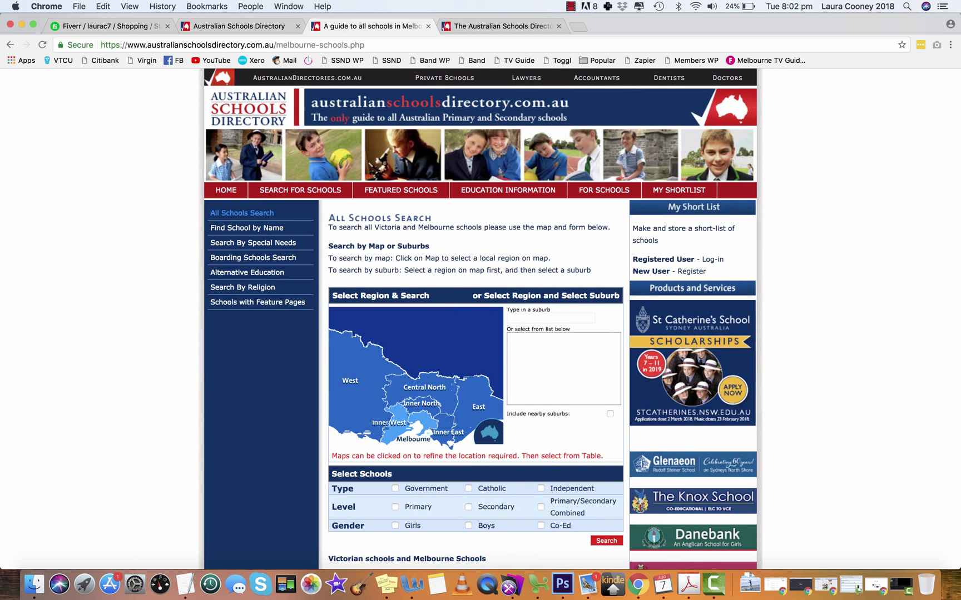
{"action": "left_click", "coordinate": [422, 425]}
{"action": "left_click", "coordinate": [396, 367]}
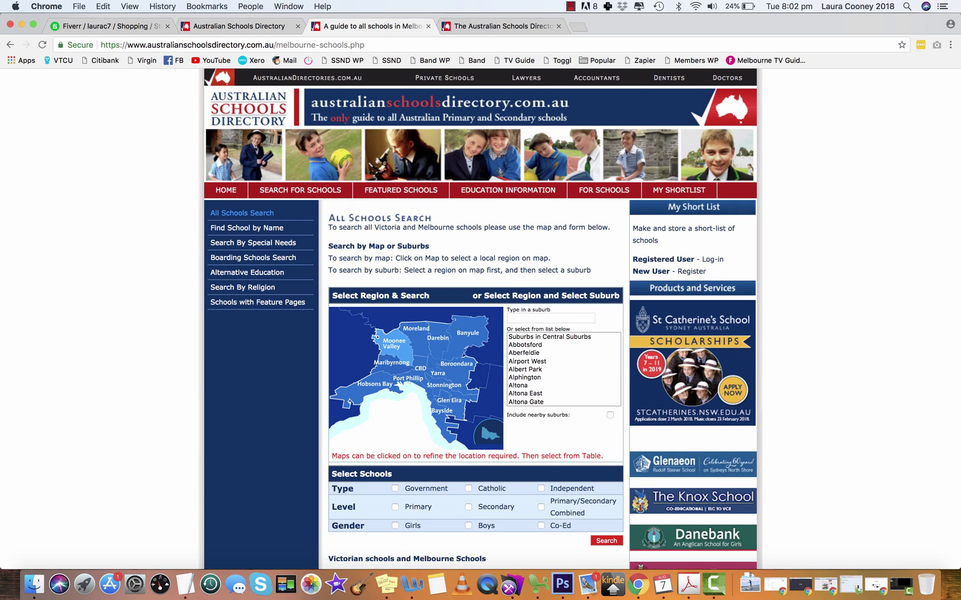
{"action": "left_click", "coordinate": [376, 336]}
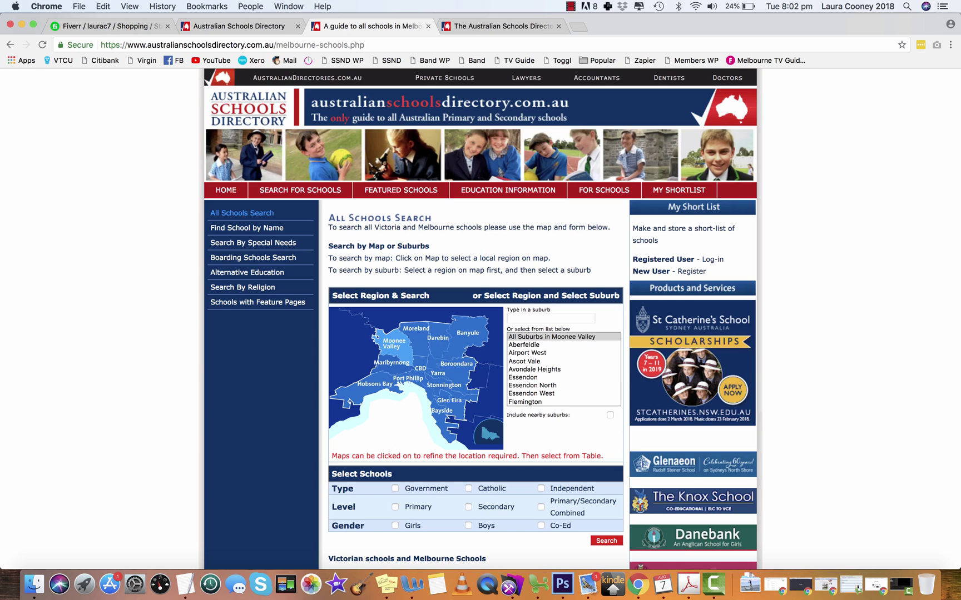
{"action": "left_click", "coordinate": [395, 507]}
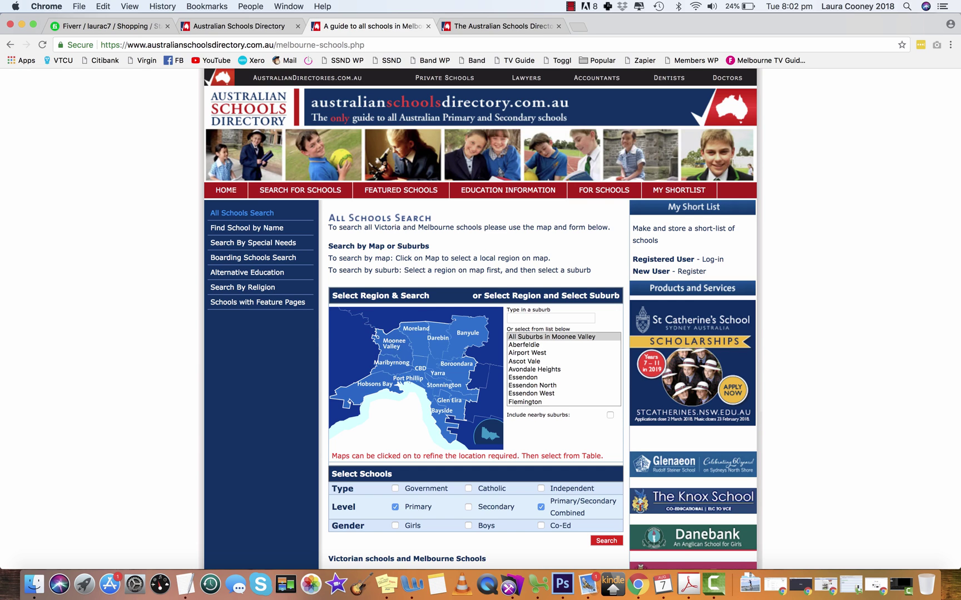
{"action": "left_click", "coordinate": [606, 540]}
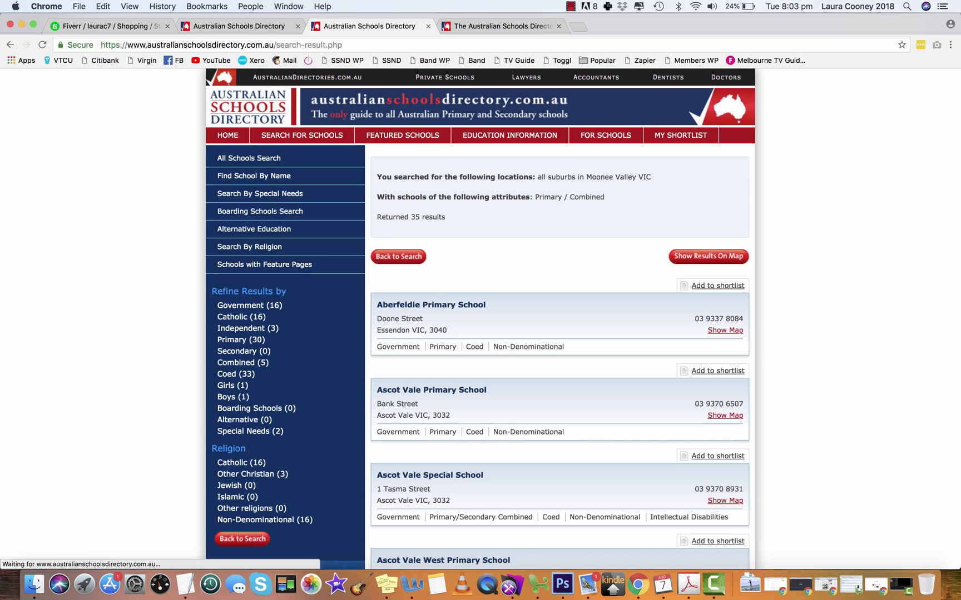
Step: Browse the Moonee Valley results and look at the second directory page opened for another search
{"action": "scroll", "coordinate": [607, 540], "scroll_direction": "down", "scroll_amount": 1}
{"action": "scroll", "coordinate": [556, 333], "scroll_direction": "down", "scroll_amount": 5}
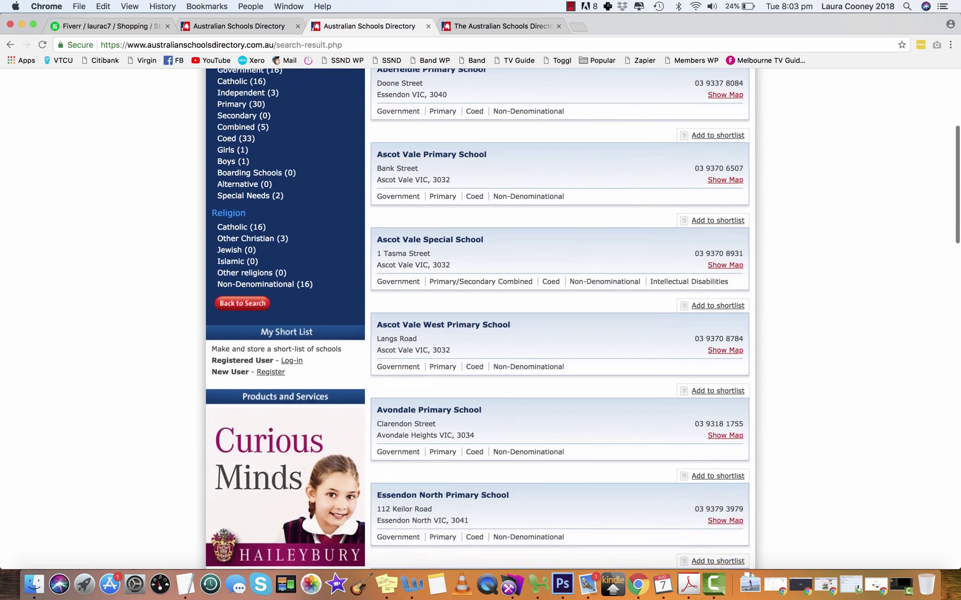
{"action": "scroll", "coordinate": [556, 334], "scroll_direction": "up", "scroll_amount": 2}
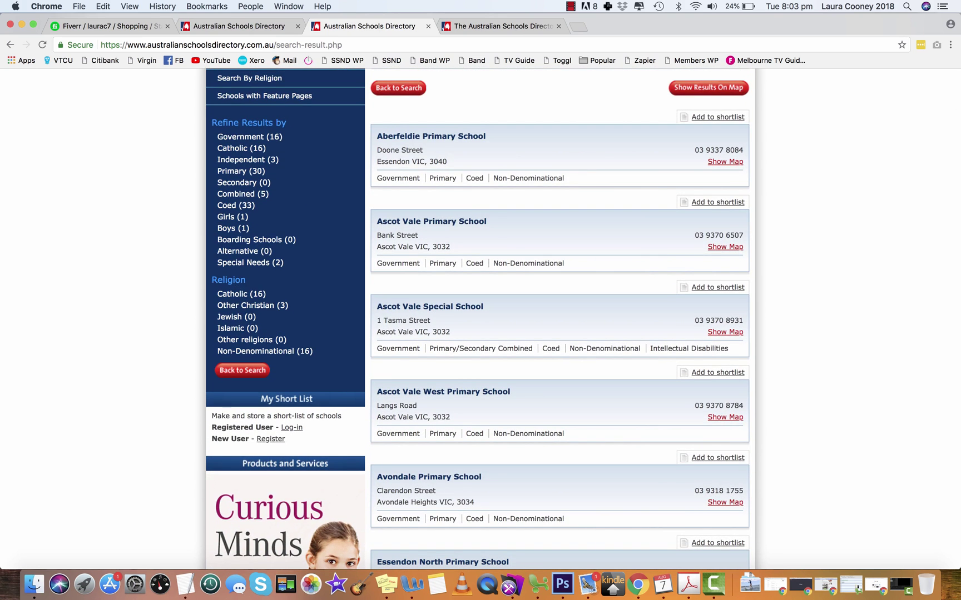
{"action": "left_click", "coordinate": [497, 26]}
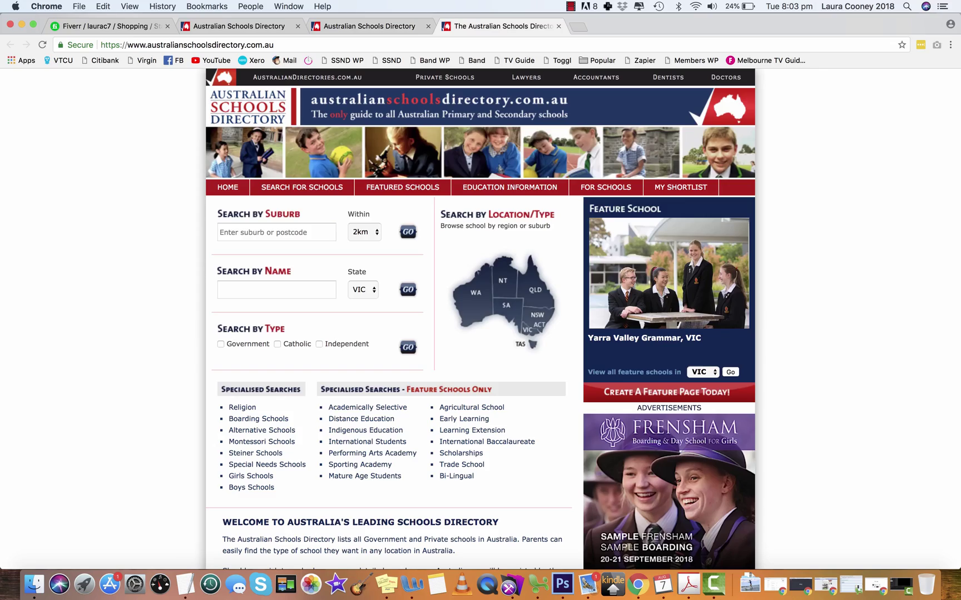
{"action": "left_click", "coordinate": [369, 26]}
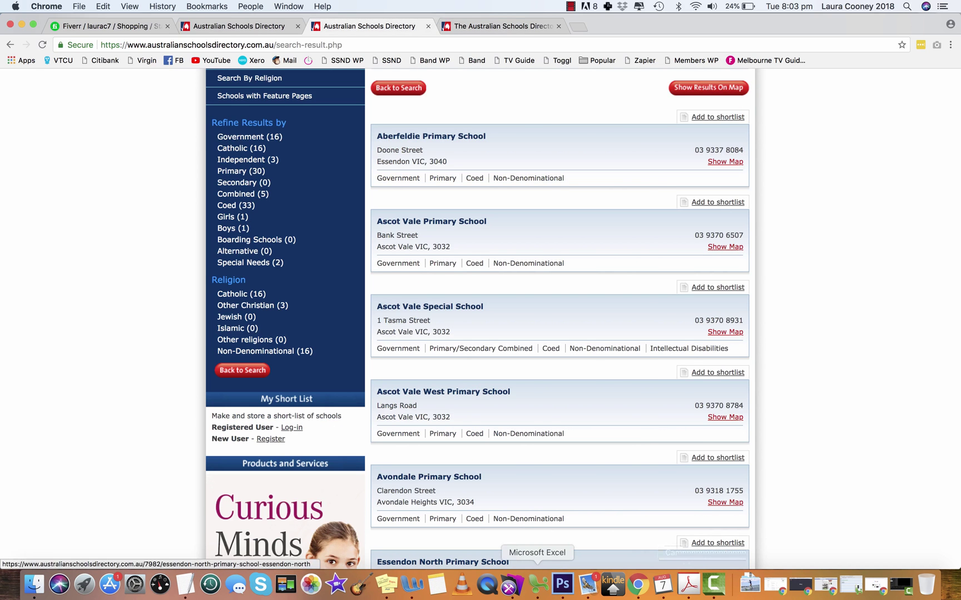
Step: Compare the Moonee Valley results in Chrome with the Victorian Schools sheet in Excel
{"action": "left_click", "coordinate": [538, 583]}
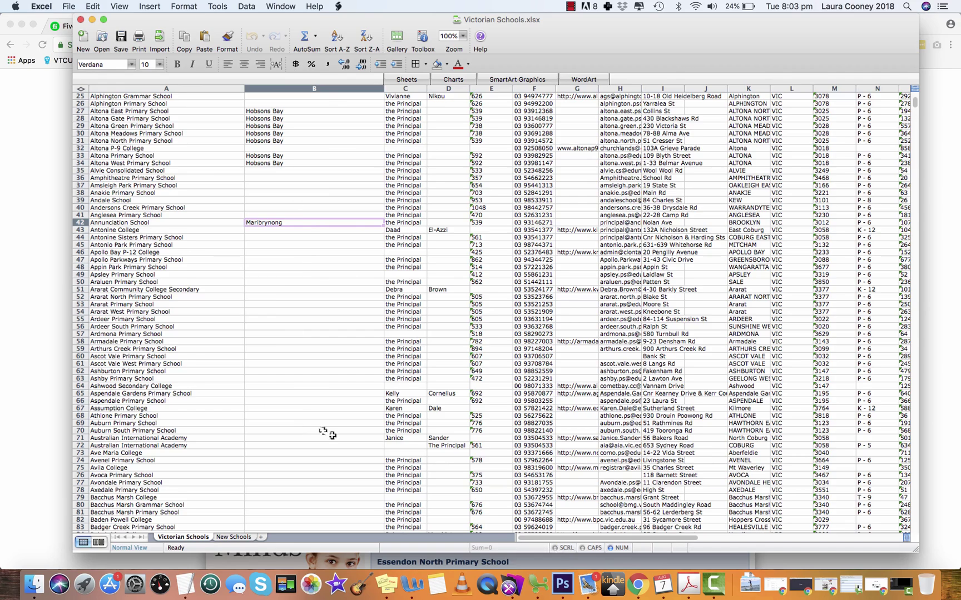
{"action": "key", "text": "super+Tab"}
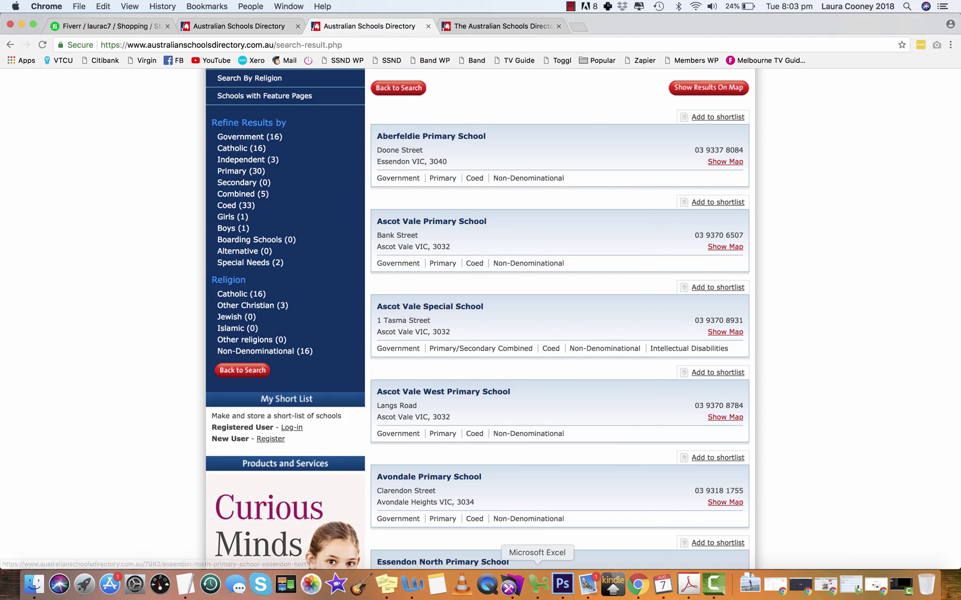
{"action": "left_click", "coordinate": [537, 584]}
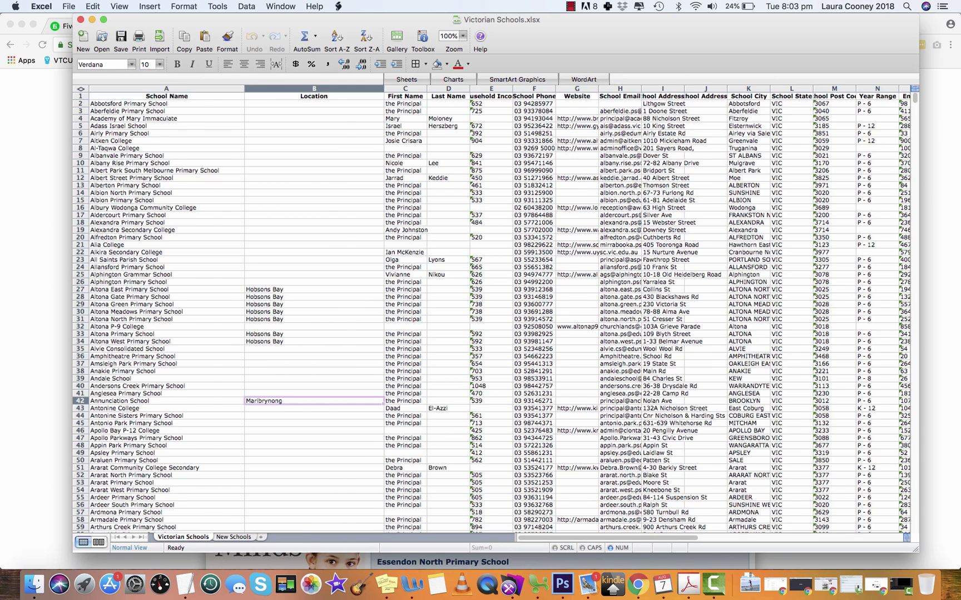
Step: Copy the Ascot Vale Primary School name, address and phone from Chrome into cell A1 of Excel's New Schools sheet
{"action": "left_click", "coordinate": [233, 537]}
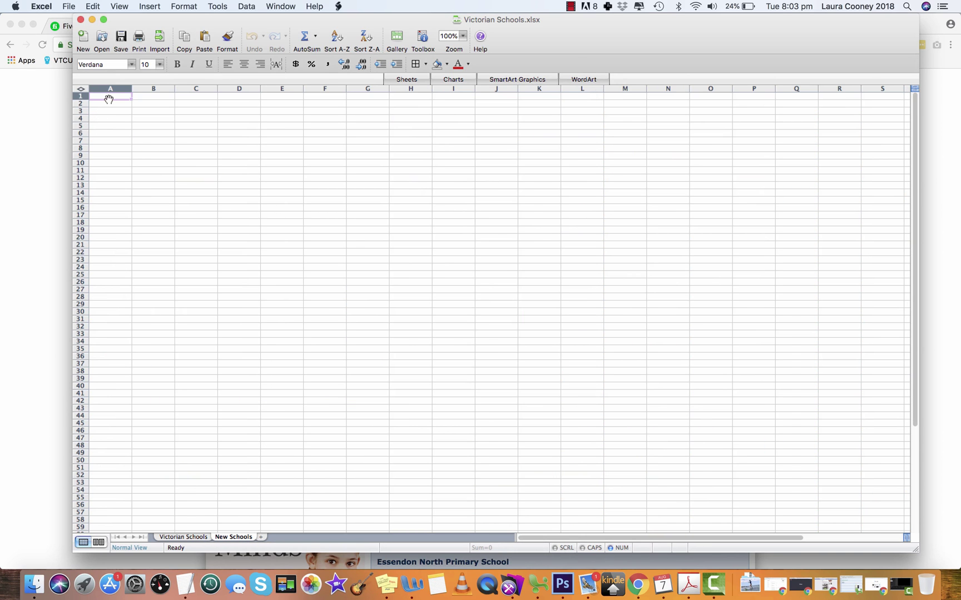
{"action": "key", "text": "super+Tab"}
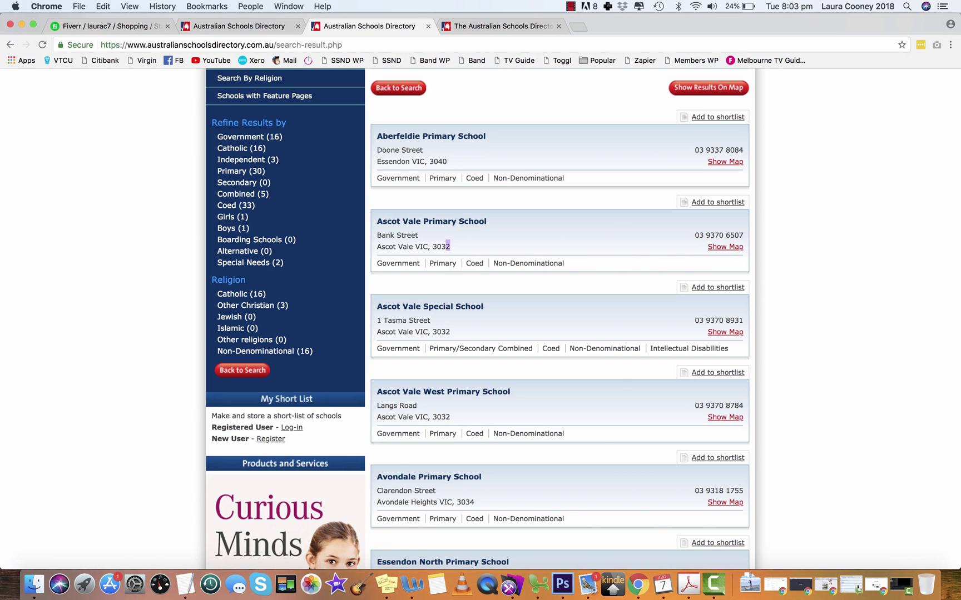
{"action": "left_click_drag", "start_coordinate": [743, 247], "coordinate": [376, 221]}
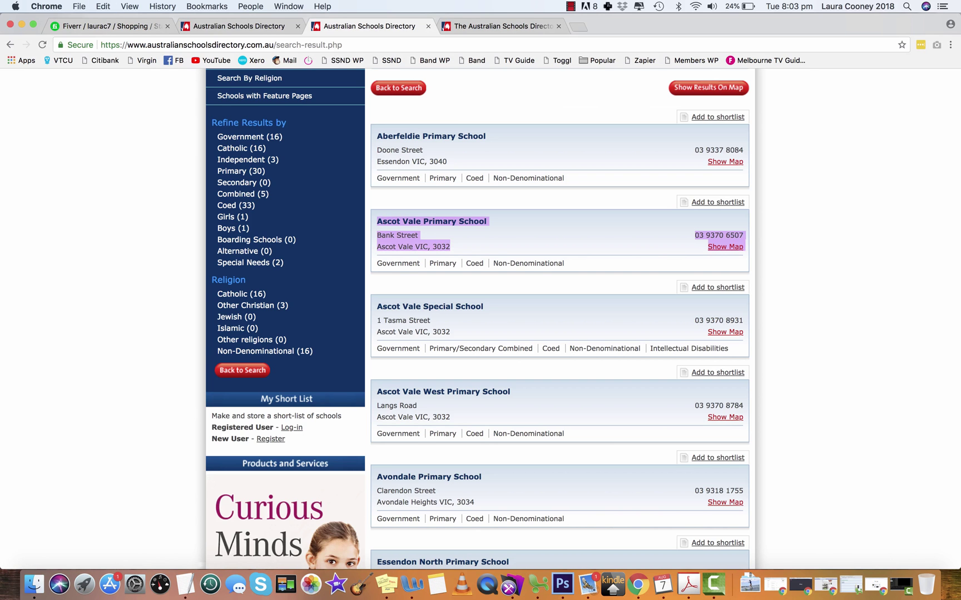
{"action": "left_click", "coordinate": [538, 585]}
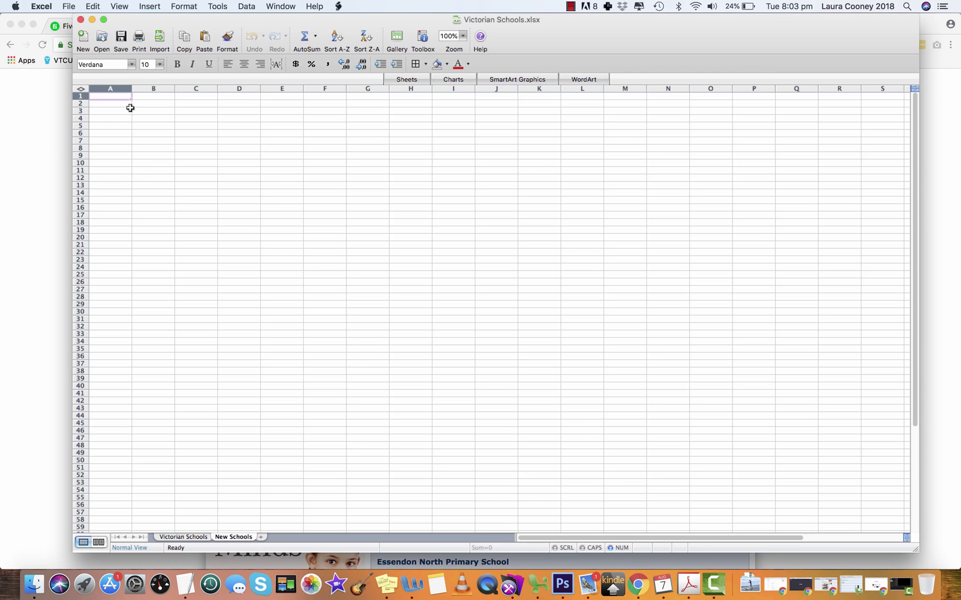
{"action": "key", "text": "super+v"}
Step: Move the school's phone number to cell B1 and delete the pasted Show Map link
{"action": "left_click", "coordinate": [118, 120]}
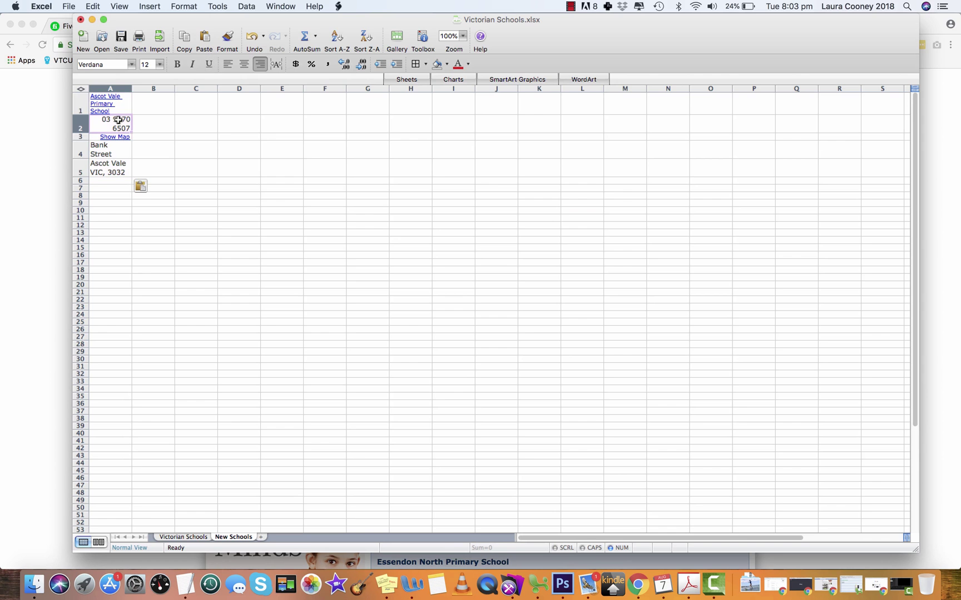
{"action": "left_click_drag", "start_coordinate": [131, 124], "coordinate": [142, 109]}
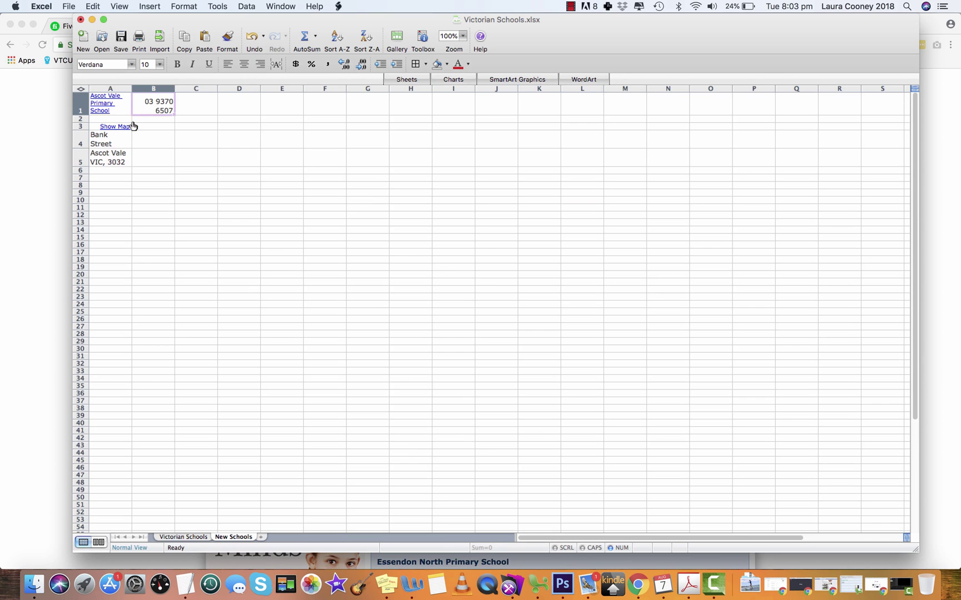
{"action": "left_click", "coordinate": [161, 124]}
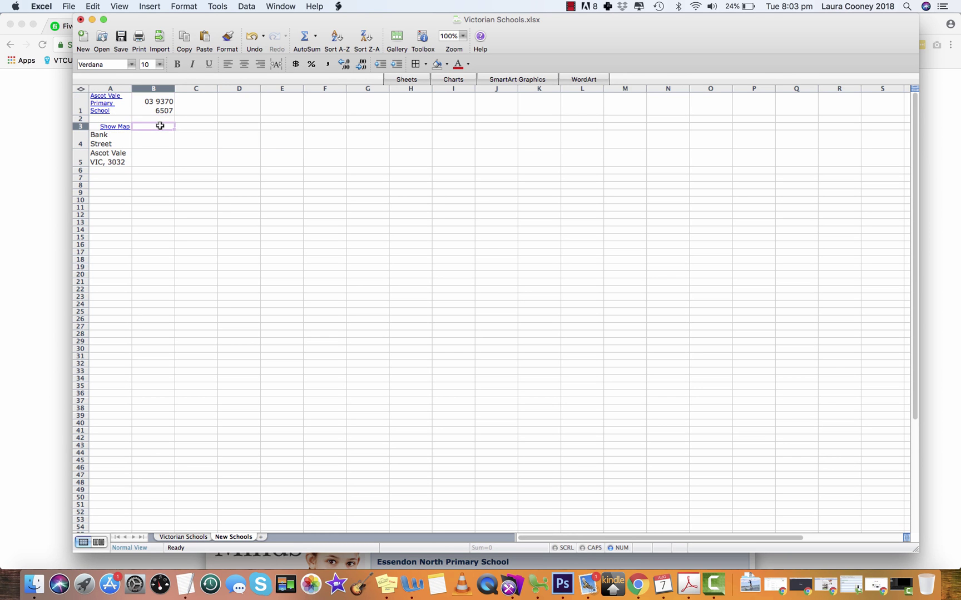
{"action": "key", "text": "Left"}
{"action": "key", "text": "Delete"}
Step: Move the street address to cell C1 and the suburb, state and postcode to cell D1
{"action": "left_click", "coordinate": [119, 137]}
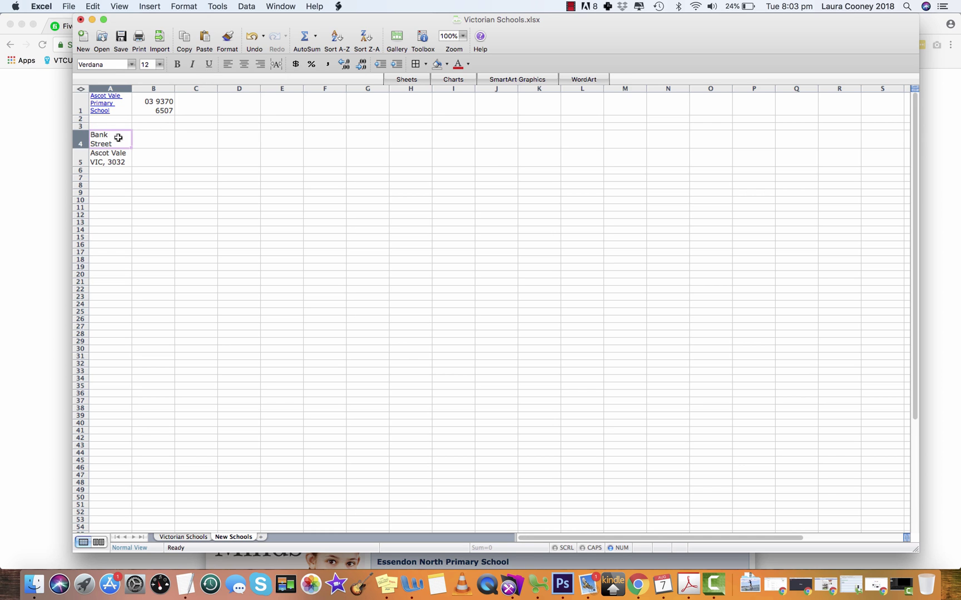
{"action": "key", "text": "super+x"}
{"action": "left_click", "coordinate": [198, 107]}
{"action": "key", "text": "super+v"}
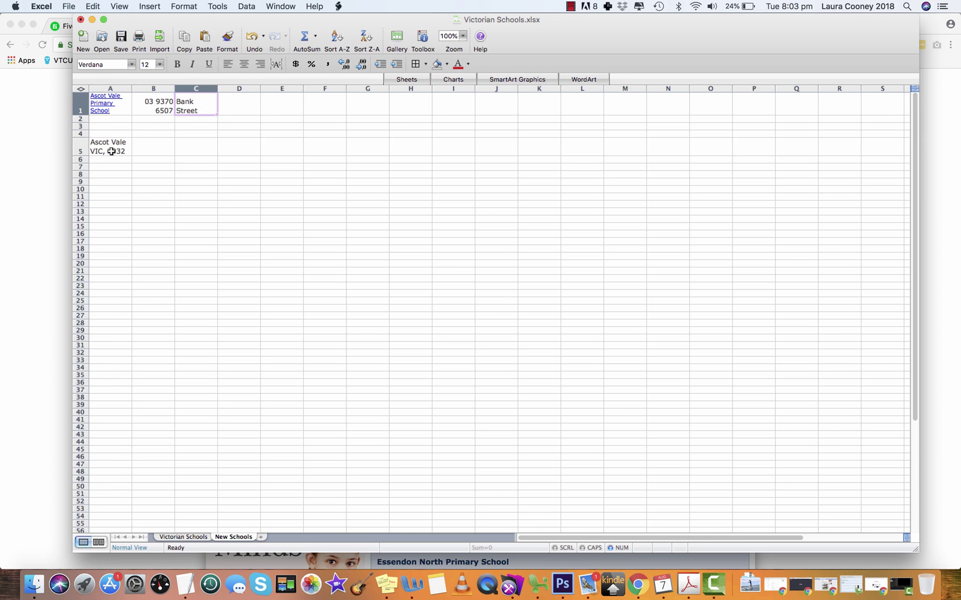
{"action": "left_click", "coordinate": [111, 147]}
{"action": "key", "text": "super+x"}
{"action": "left_click", "coordinate": [234, 106]}
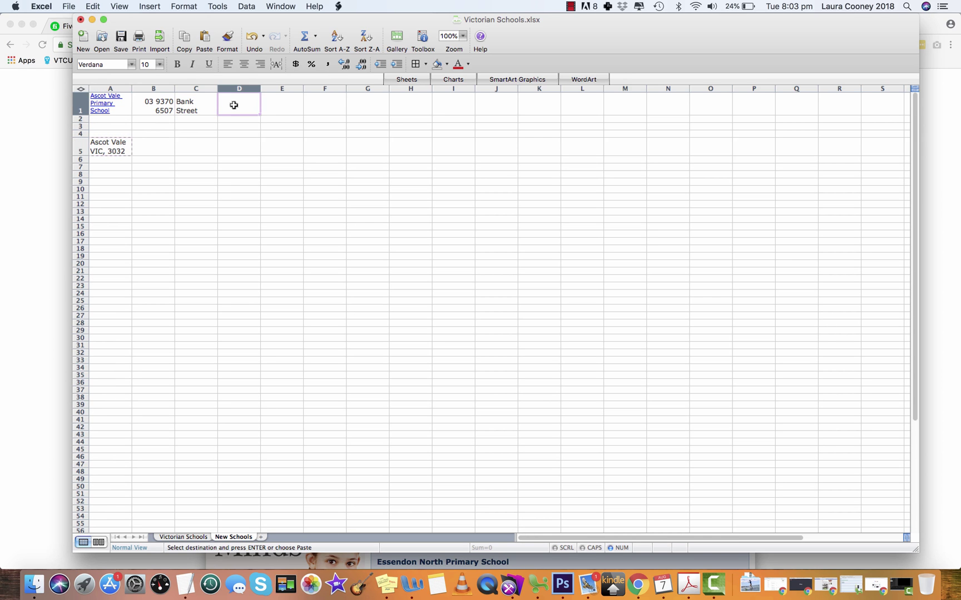
{"action": "key", "text": "super+v"}
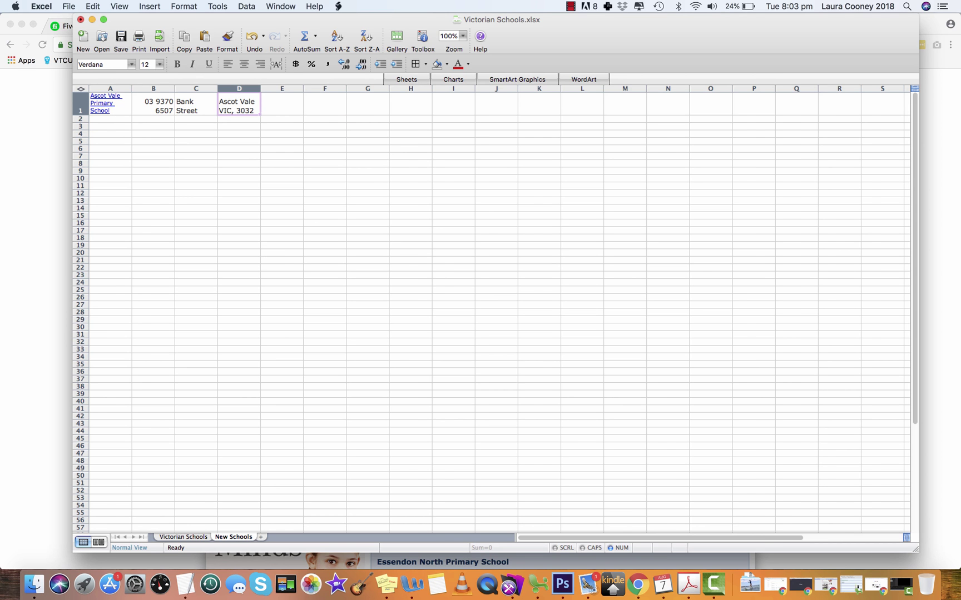
Step: Return to the Victorian Schools sheet in Excel, then switch to Chrome and show the Maribyrnong search results
{"action": "left_click", "coordinate": [184, 536]}
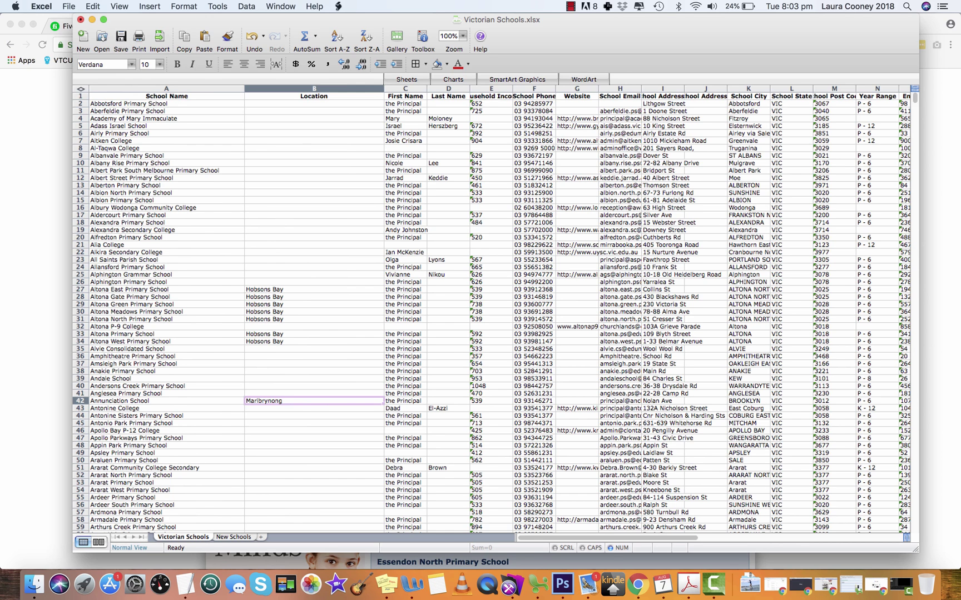
{"action": "key", "text": "super+Tab"}
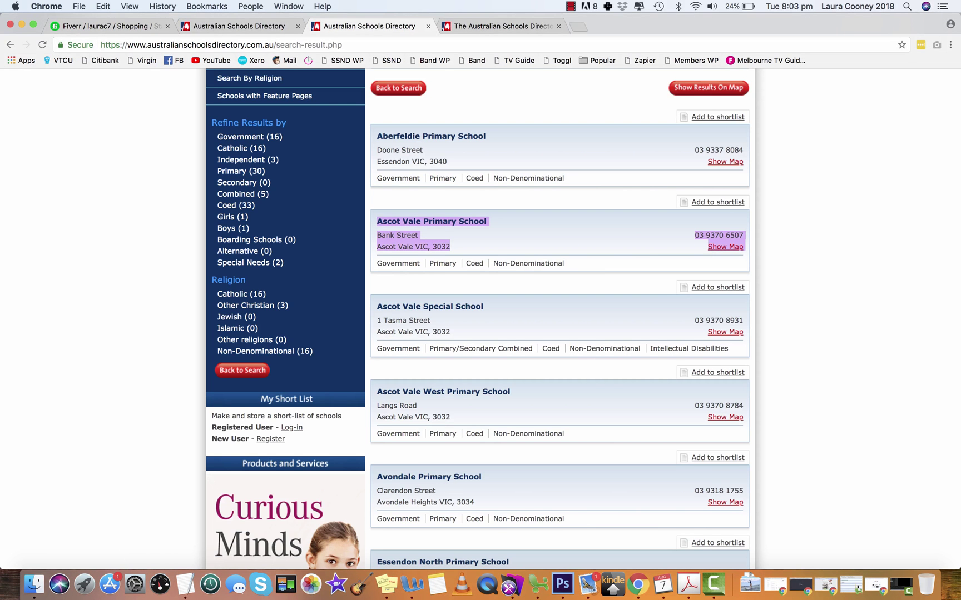
{"action": "key", "text": "ctrl+shift+Tab"}
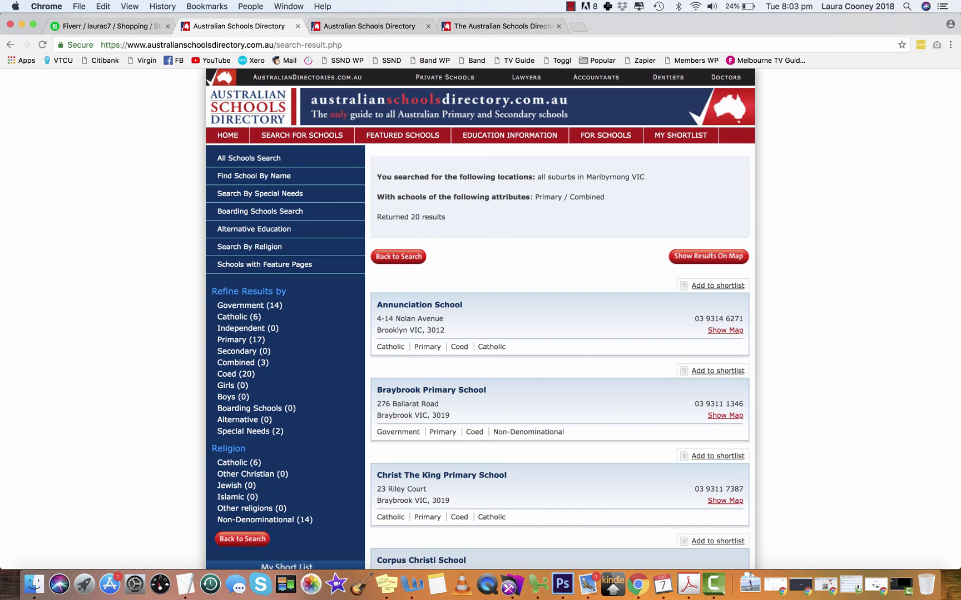
Step: Open the Melbourne schools search in the directory and select the Central Suburbs region on its map
{"action": "left_click", "coordinate": [501, 25]}
{"action": "left_click", "coordinate": [532, 332]}
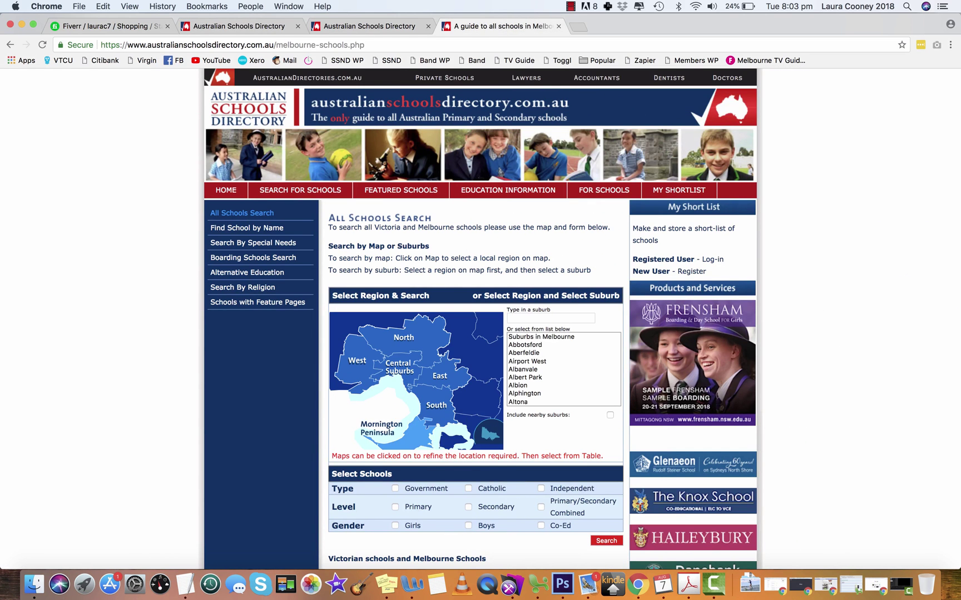
{"action": "left_click", "coordinate": [385, 360]}
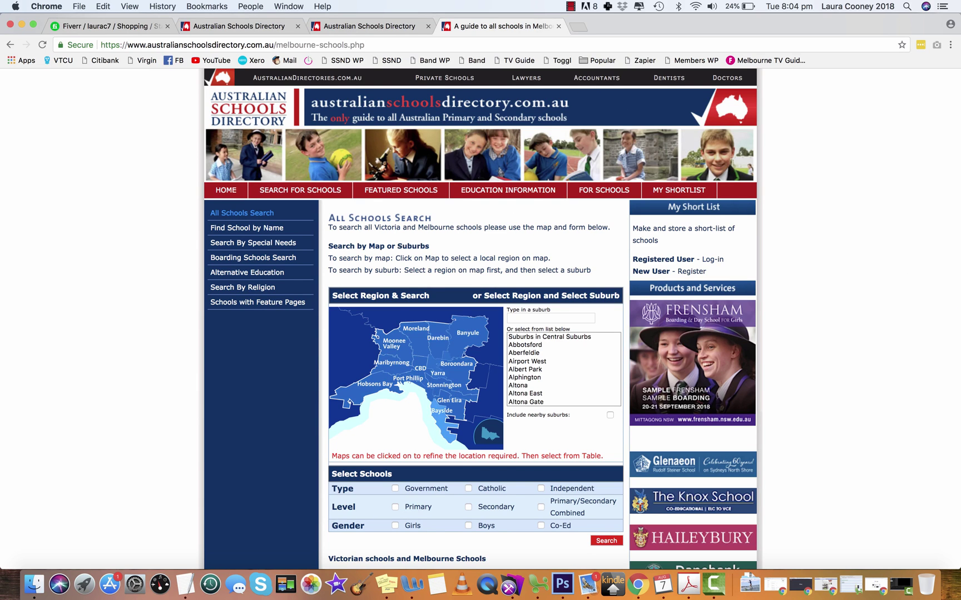
{"action": "left_click", "coordinate": [536, 584]}
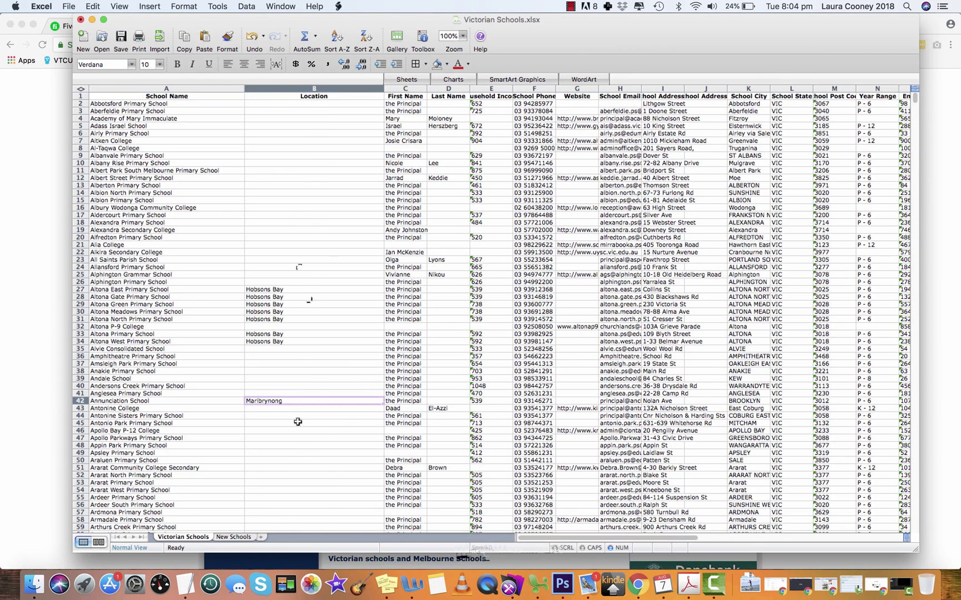
{"action": "left_click", "coordinate": [639, 584]}
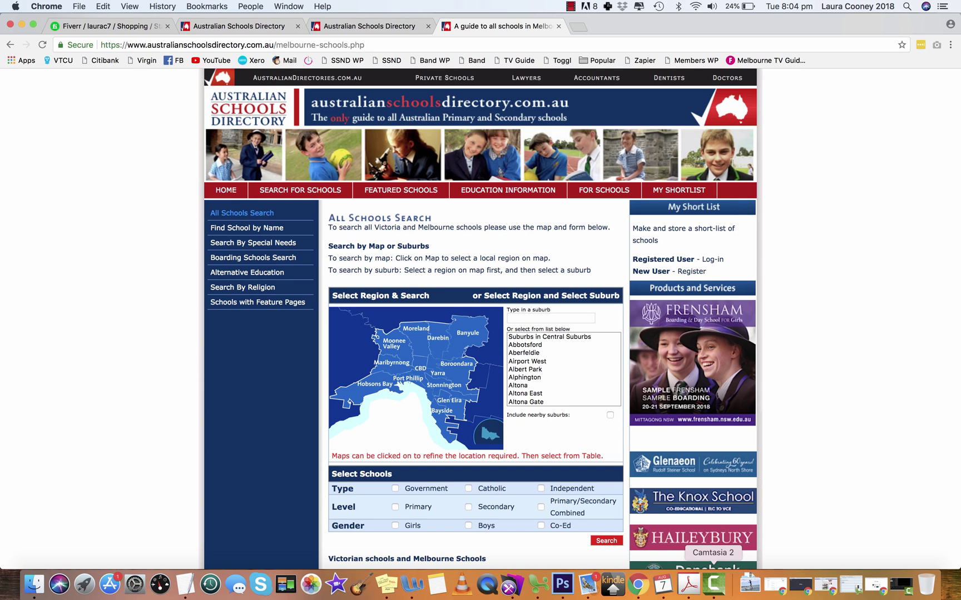
{"action": "left_click", "coordinate": [713, 583]}
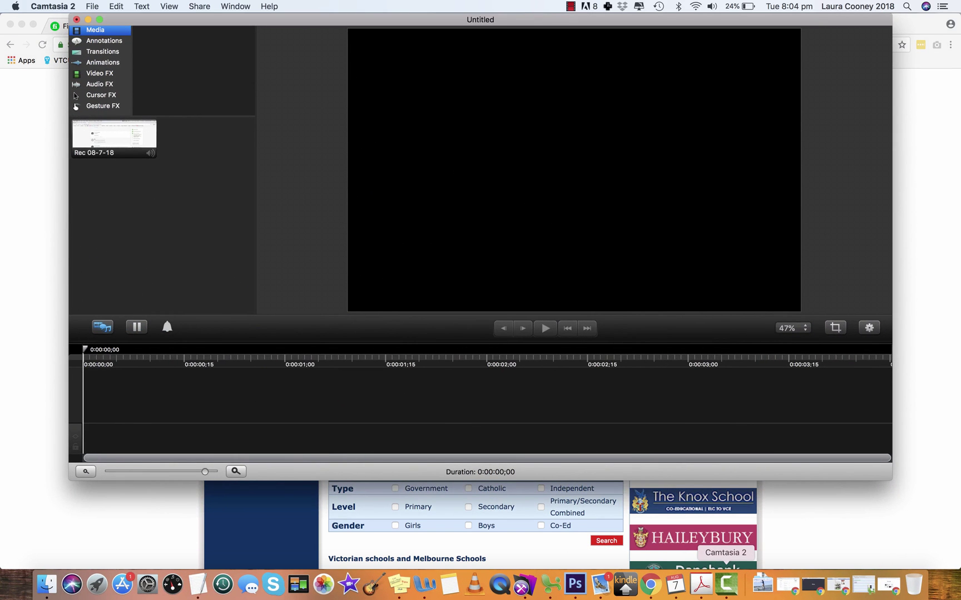
{"action": "left_click", "coordinate": [650, 584]}
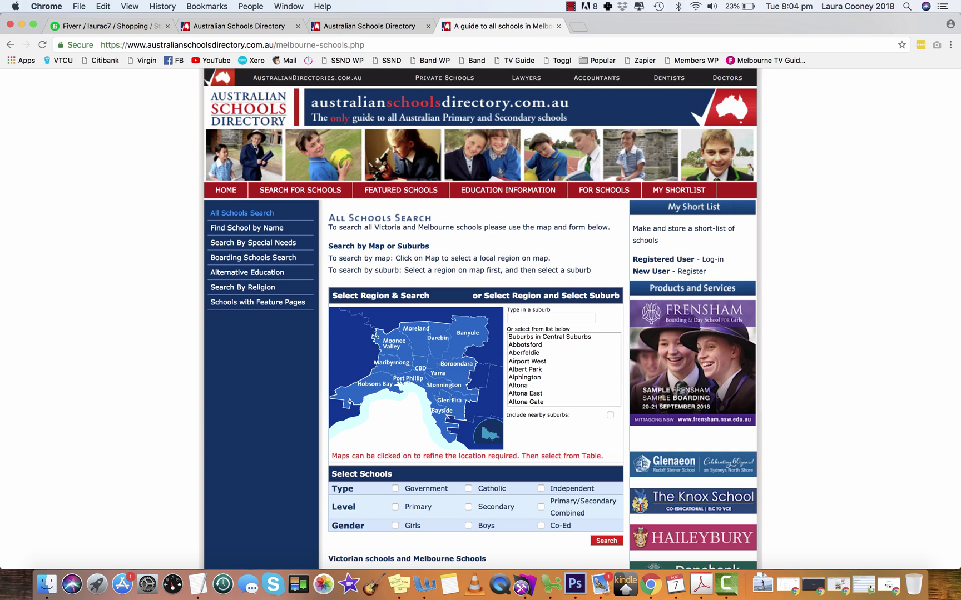
{"action": "left_click", "coordinate": [571, 6]}
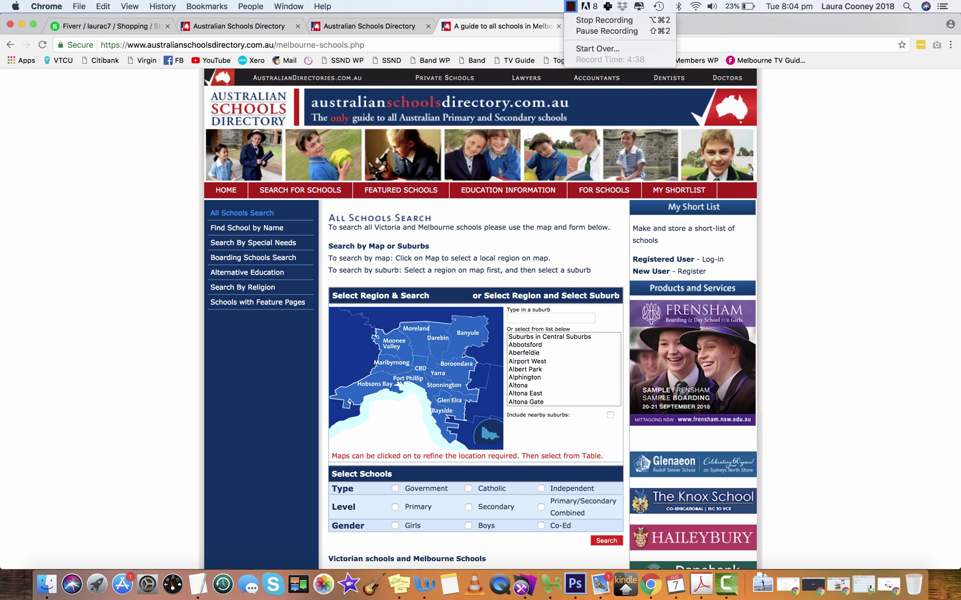